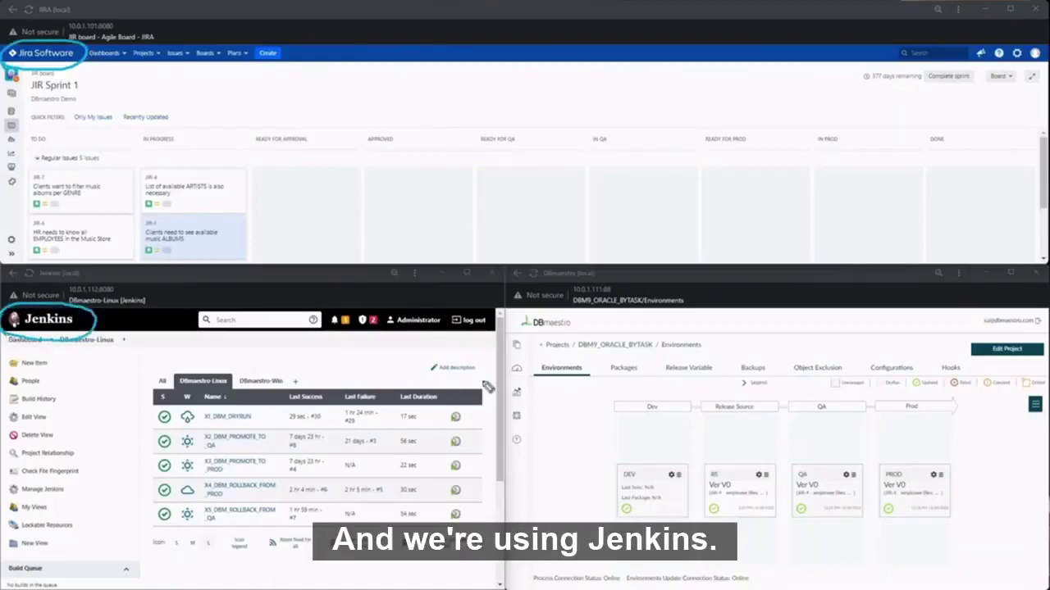
Step: Move the JIR-1 ticket on the Jira board from In Progress to Ready for Approval
left_click_drag(498, 325, 571, 348)
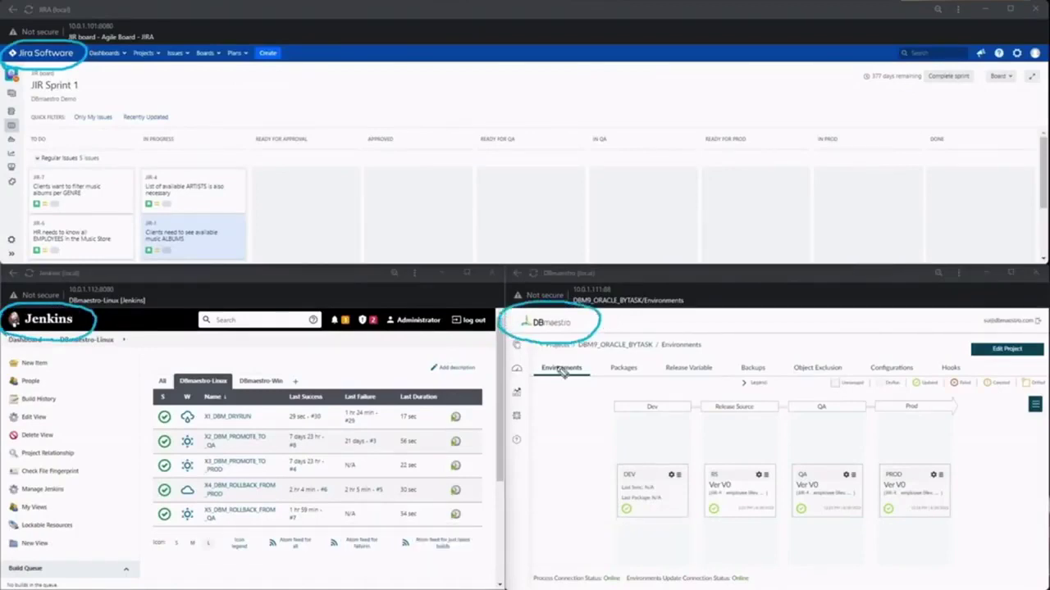
mouse_move(255, 214)
left_mouse_down()
mouse_move(170, 204)
mouse_move(249, 260)
mouse_move(226, 204)
mouse_move(316, 160)
left_mouse_up()
key("Escape")
left_click_drag(232, 233, 318, 203)
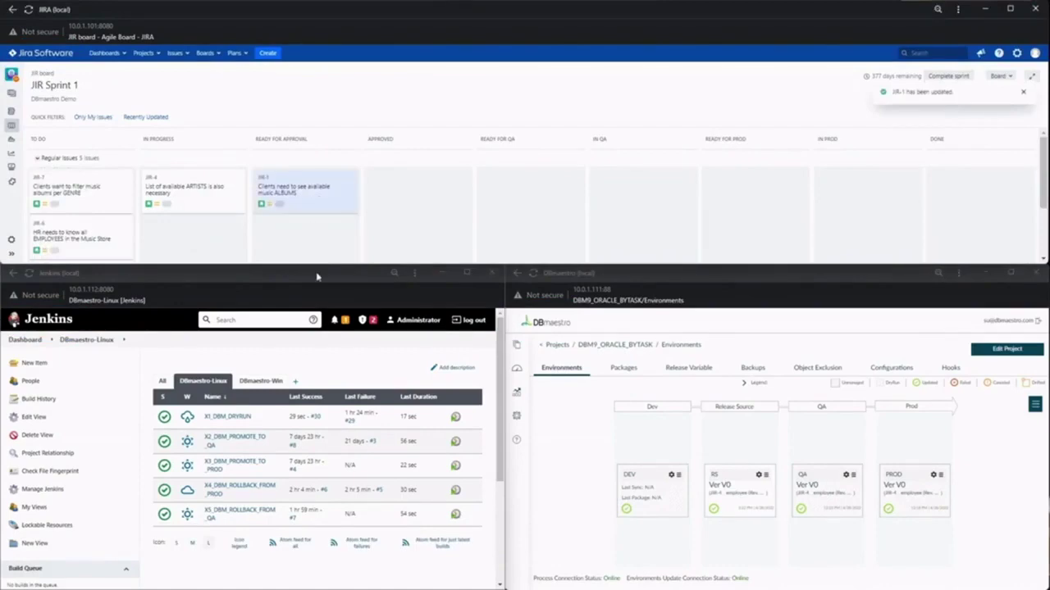
Step: Check the Build Queue and Build Executor Status in Jenkins for the X1_DBM_DRYRUN job
left_click_drag(500, 347, 500, 447)
key("ctrl+2")
mouse_move(3, 427)
left_mouse_down()
mouse_move(51, 393)
mouse_move(5, 420)
left_mouse_up()
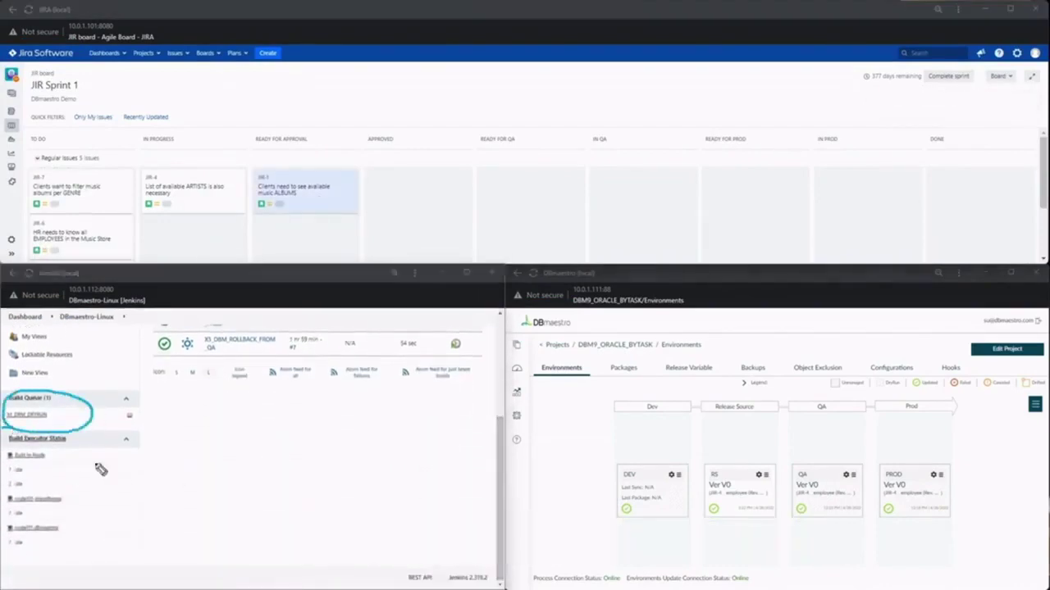
mouse_move(75, 420)
left_mouse_down()
mouse_move(67, 518)
mouse_move(97, 515)
left_mouse_up()
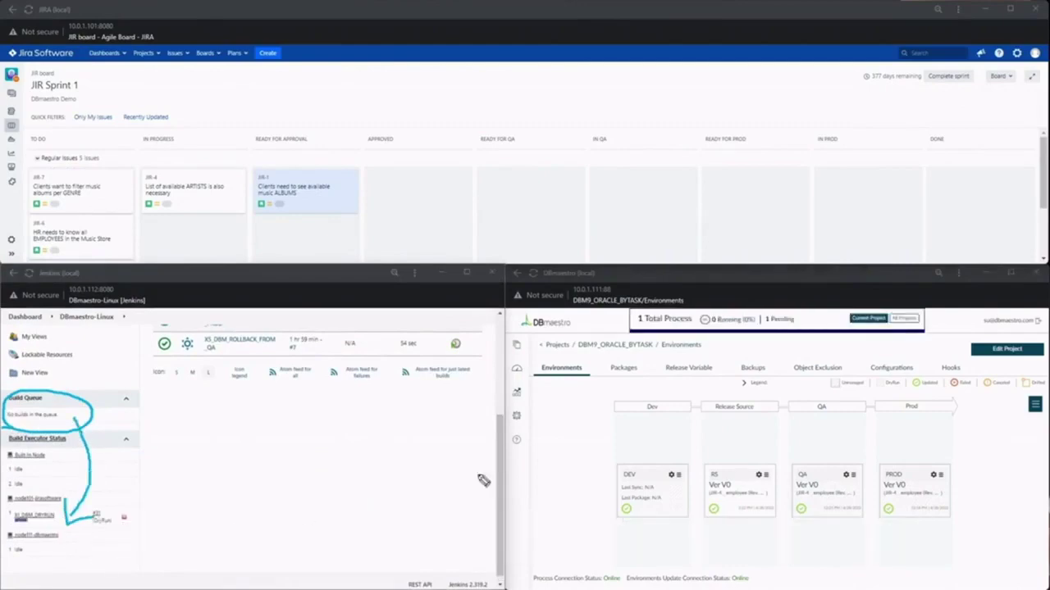
mouse_move(625, 348)
left_mouse_down()
mouse_move(849, 363)
mouse_move(631, 305)
mouse_move(634, 341)
left_mouse_up()
key("Escape")
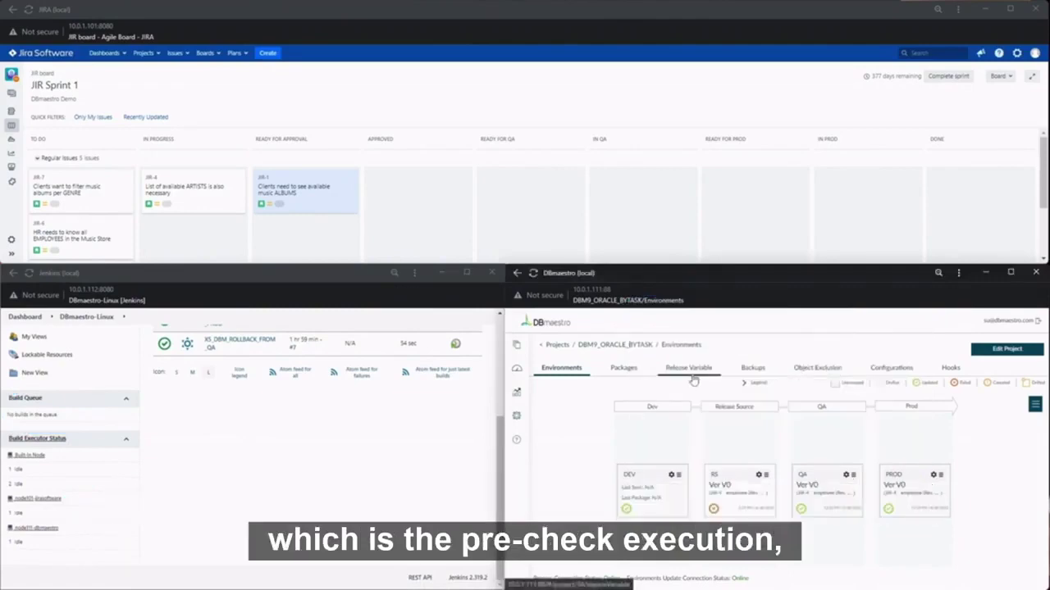
Step: Check the RS environment's status in DBmaestro and the X1_DBM_DRYRUN job's result in Jenkins
mouse_move(746, 496)
left_mouse_down()
mouse_move(705, 525)
mouse_move(724, 495)
left_mouse_up()
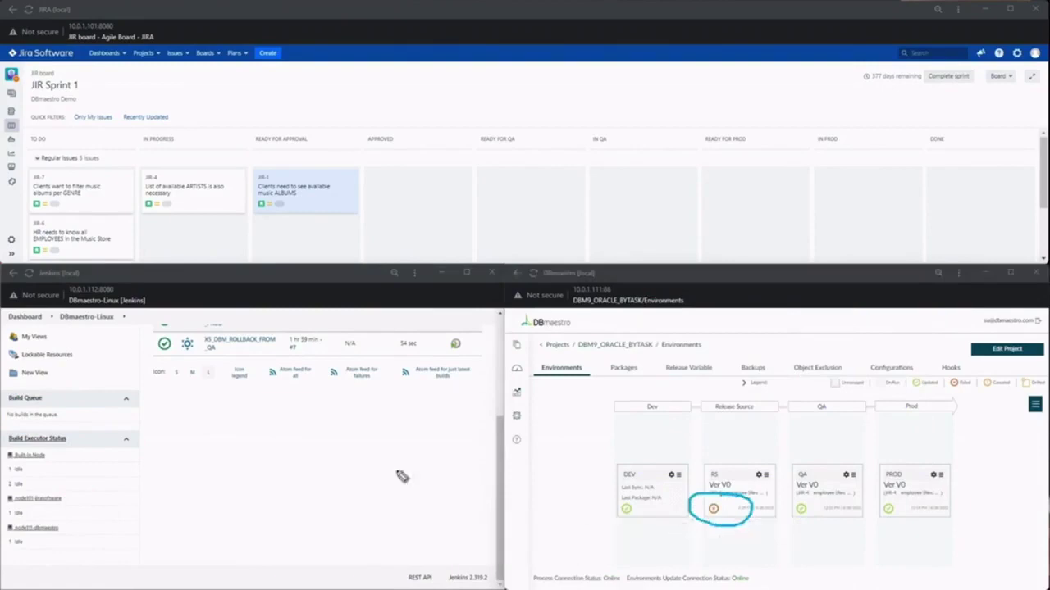
key("Escape")
scroll(239, 468, "up", 5)
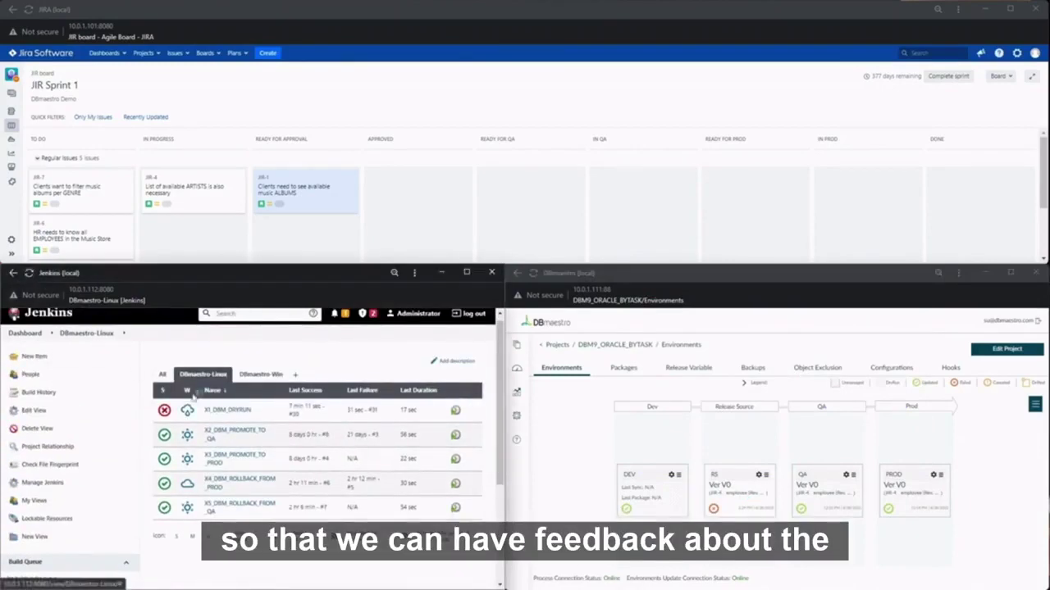
mouse_move(185, 384)
left_mouse_down()
mouse_move(144, 426)
mouse_move(195, 392)
mouse_move(261, 418)
left_mouse_up()
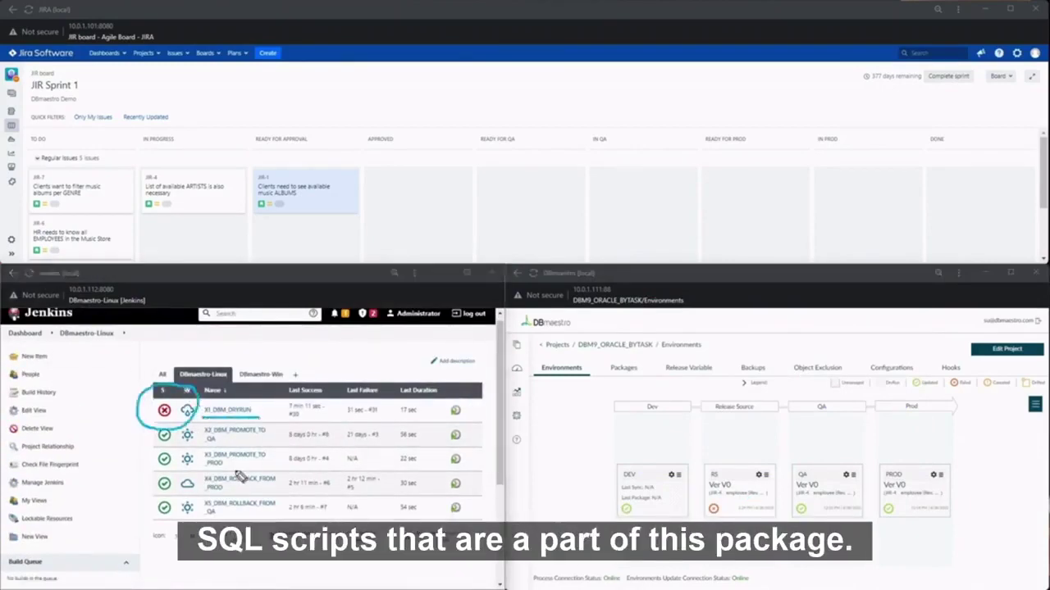
key("Escape")
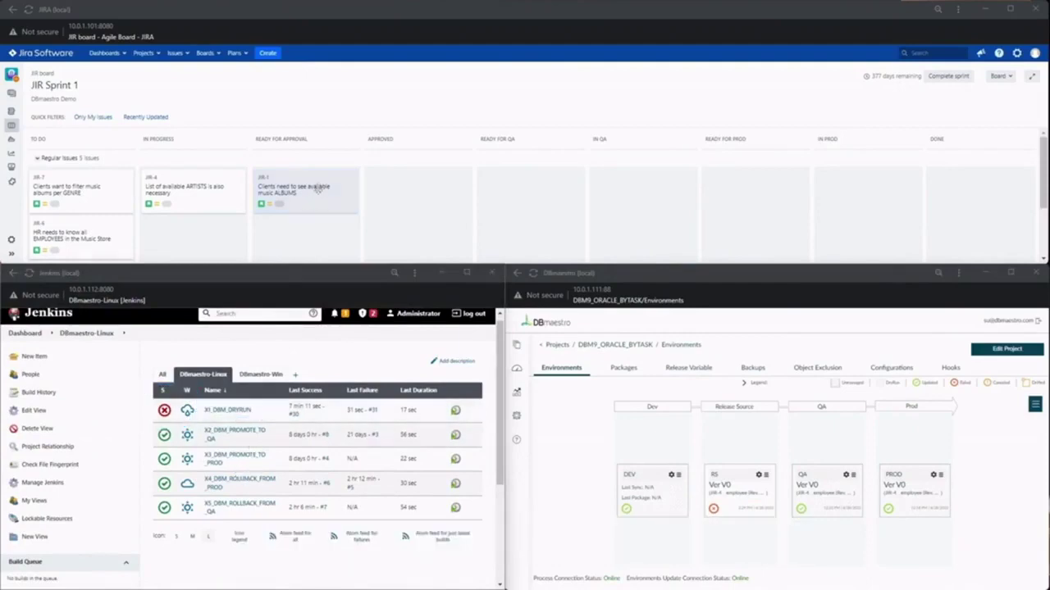
Step: Open the JIR-1 ticket's details on the Jira board and check its Labels field
left_click(318, 189)
mouse_move(931, 234)
left_mouse_down()
mouse_move(992, 244)
mouse_move(935, 225)
mouse_move(932, 236)
left_mouse_up()
key("Escape")
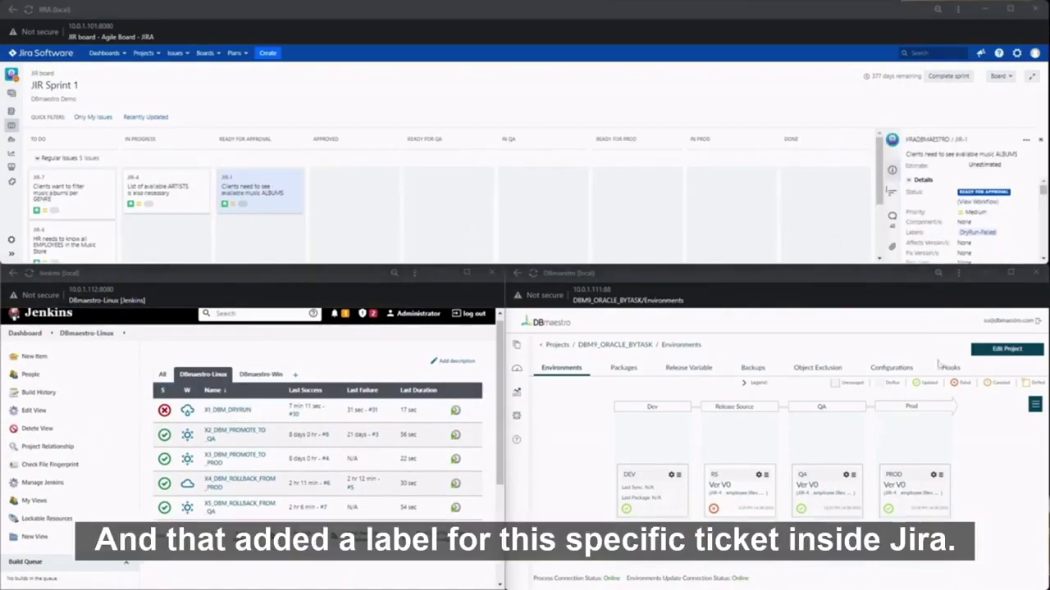
Step: Open the latest JIR-1__album pre-check from the DBmaestro activity list, review its action log and close it
left_click(1036, 407)
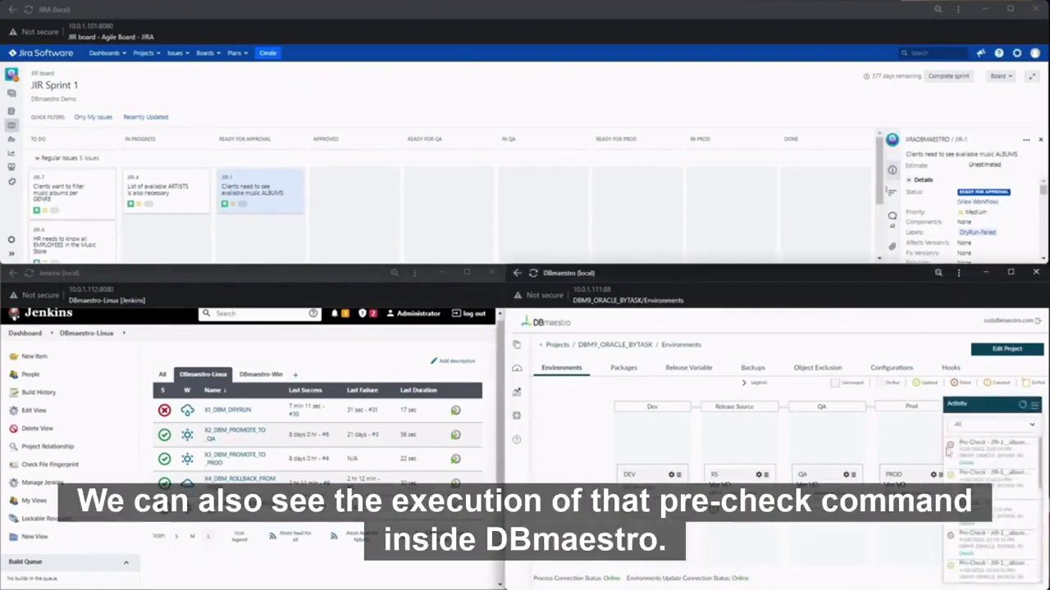
left_click(964, 443)
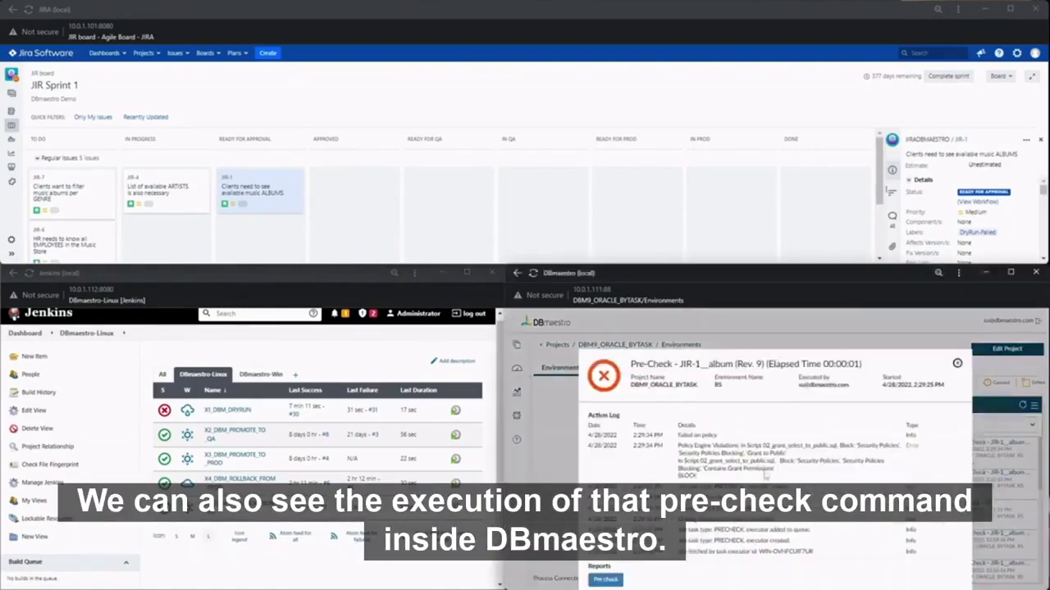
mouse_move(672, 473)
left_mouse_down()
mouse_move(927, 438)
mouse_move(676, 475)
left_mouse_up()
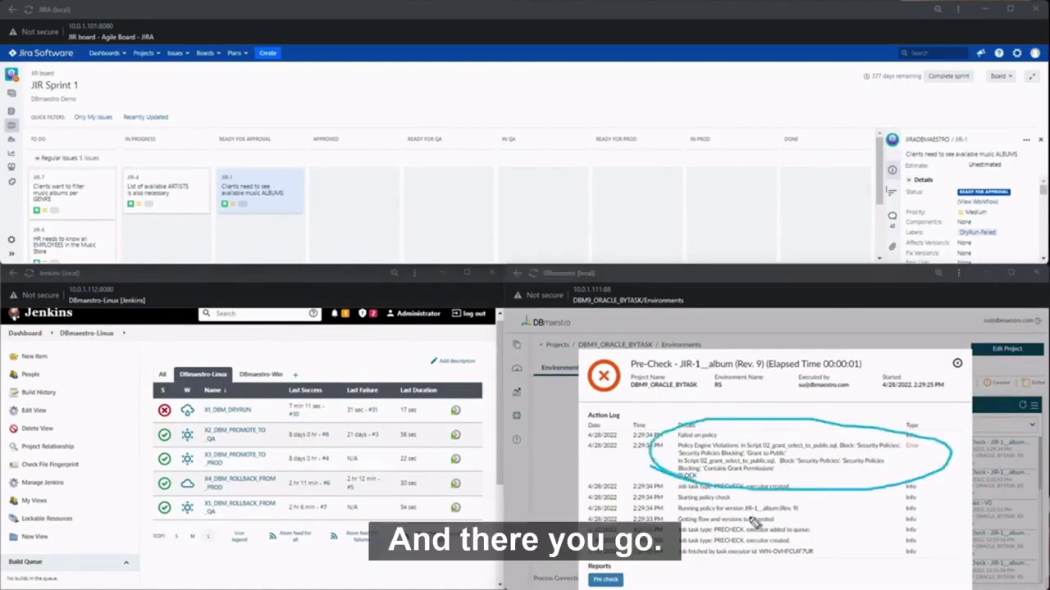
key("Escape")
left_click(957, 365)
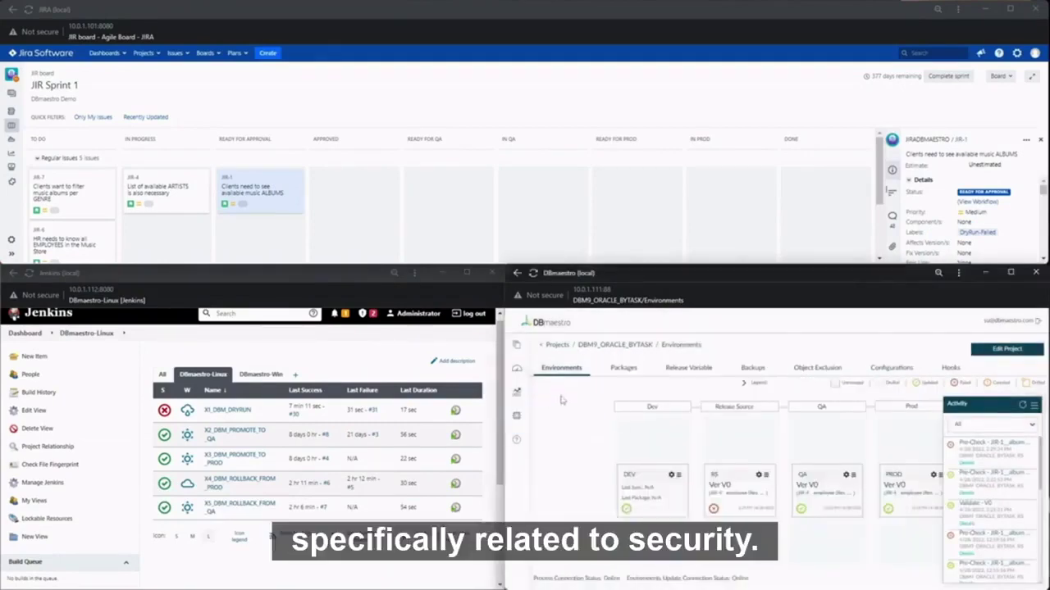
Step: Open Policy Enforcement in the Policy Manager and view the policies enforced on the DBM9_ORACLE_BYTASK project
mouse_move(517, 416)
left_click(558, 449)
left_click(676, 362)
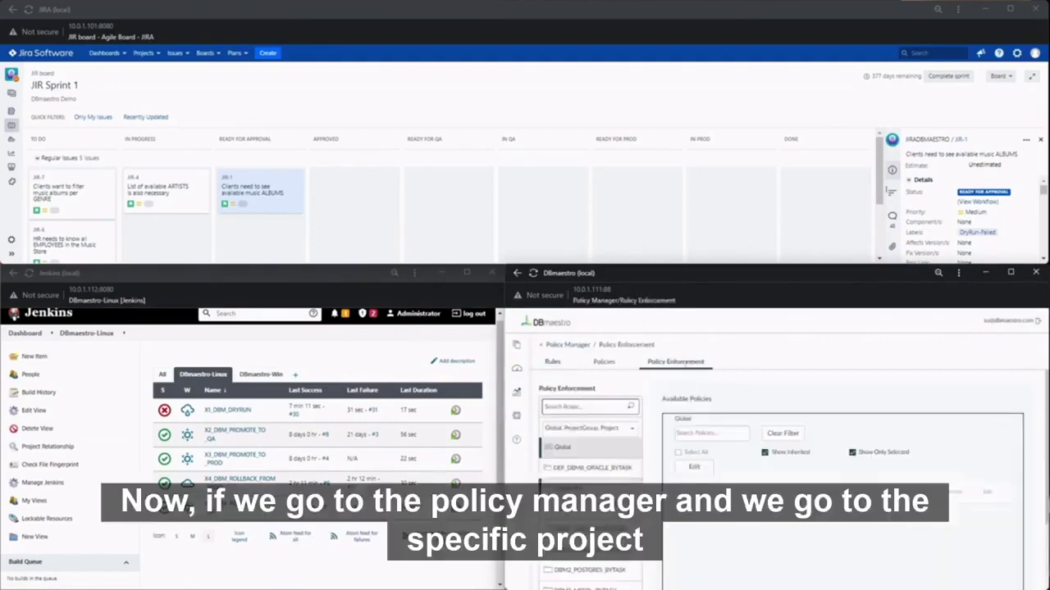
scroll(591, 496, "down", 2)
left_click(592, 516)
mouse_move(691, 428)
left_mouse_down()
mouse_move(737, 400)
mouse_move(691, 428)
left_mouse_up()
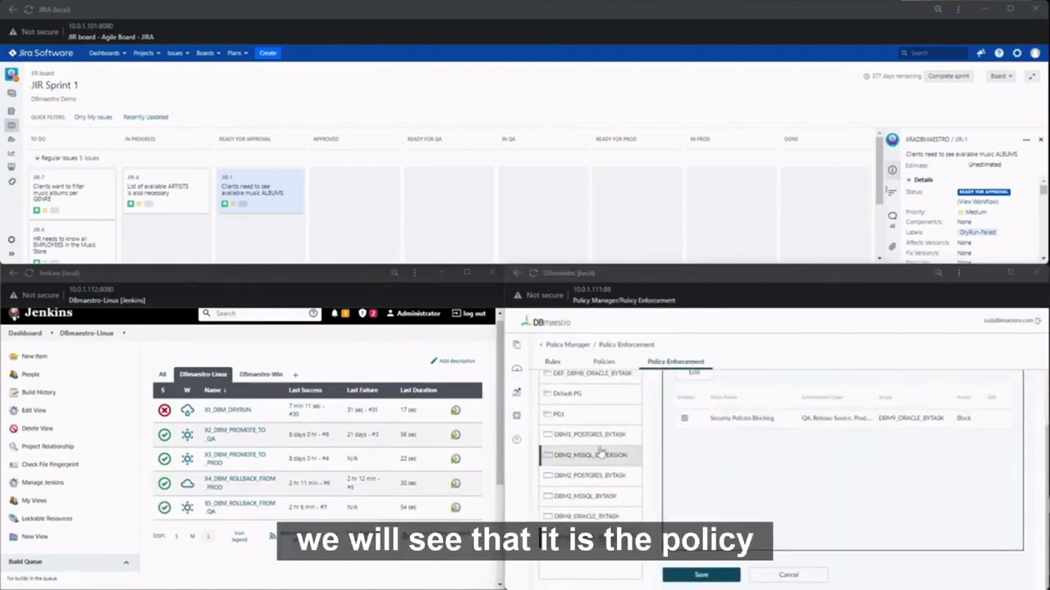
Step: Return to the DBM9_ORACLE_BYTASK project's packages and view the SQL of the second script, the grant select one
mouse_move(516, 345)
left_click(569, 364)
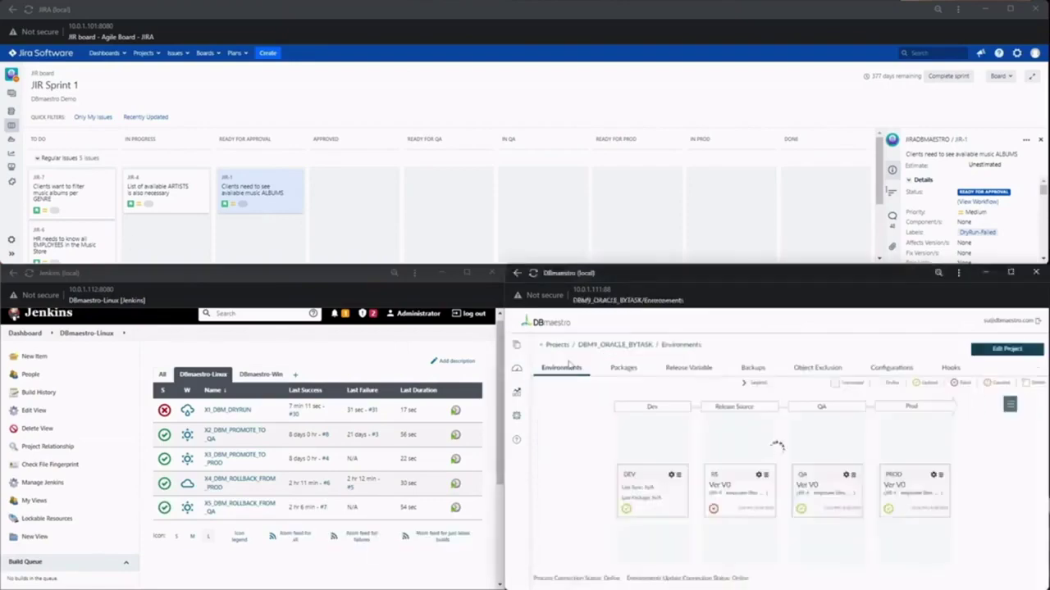
left_click(631, 371)
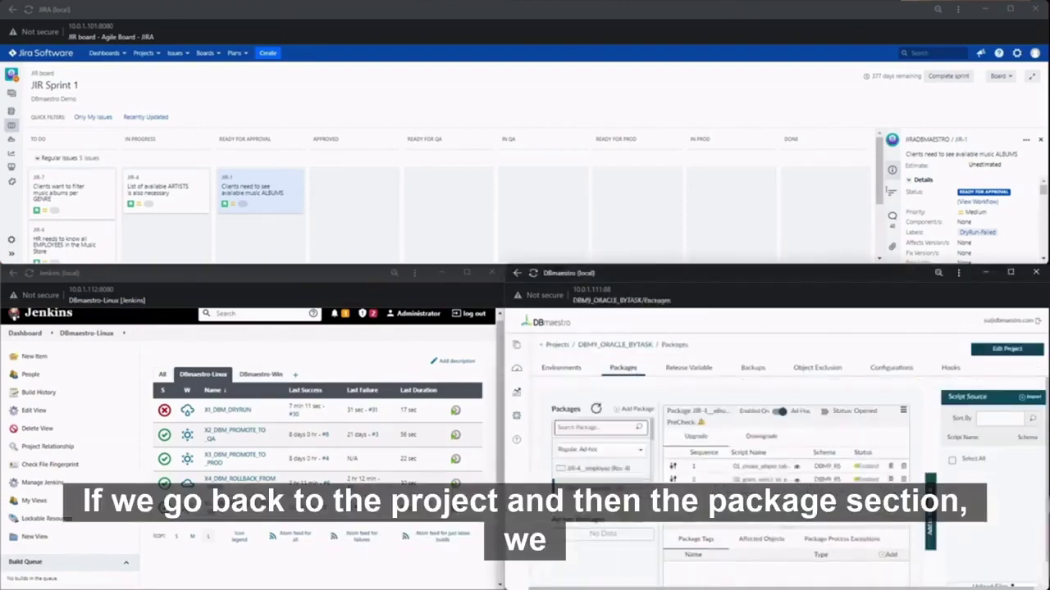
left_click(796, 480)
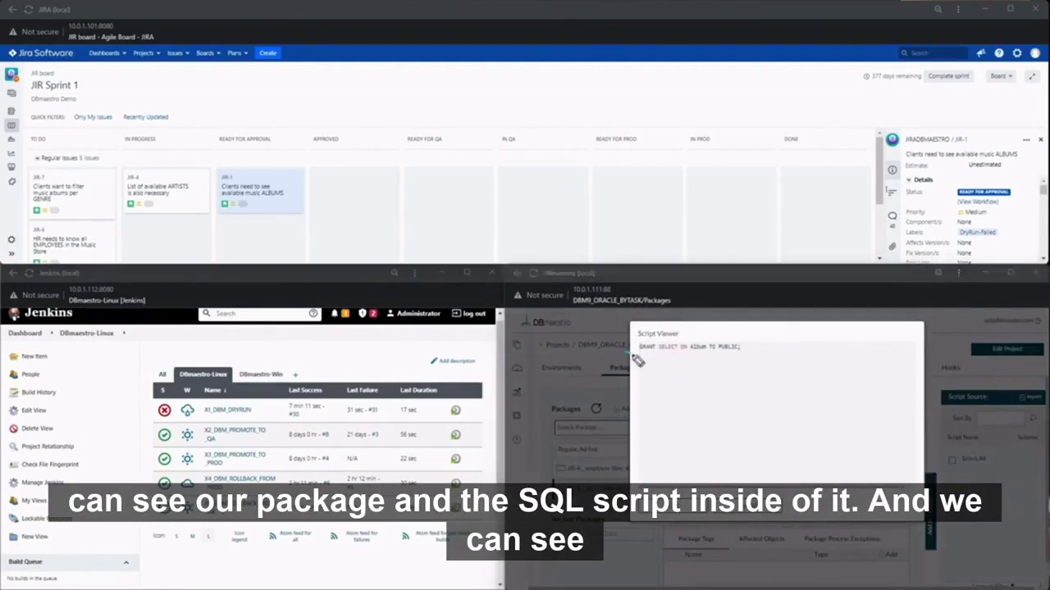
mouse_move(633, 357)
left_mouse_down()
mouse_move(619, 348)
mouse_move(653, 359)
left_mouse_up()
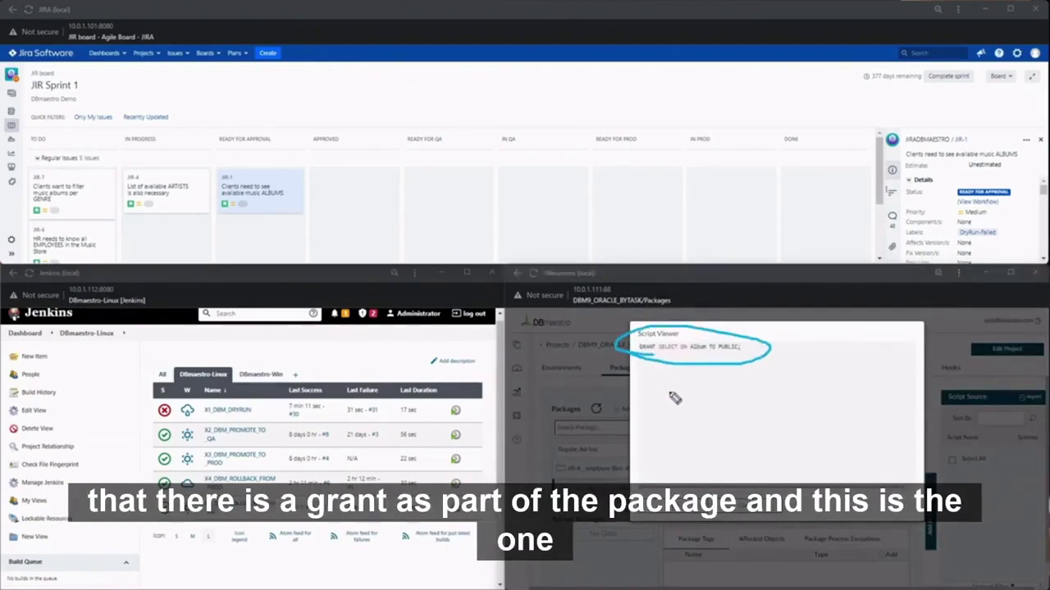
key("Escape")
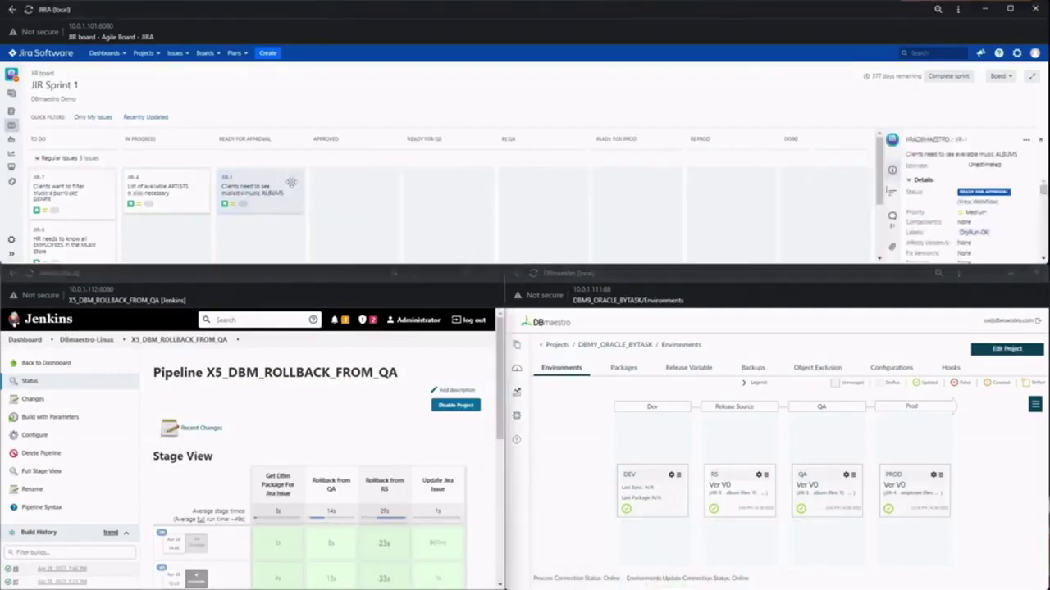
Step: Check the JIR-1 ticket's label in Jira and move the ticket from Ready for Approval to Approved
mouse_move(945, 232)
left_mouse_down()
mouse_move(1010, 247)
mouse_move(931, 253)
left_mouse_up()
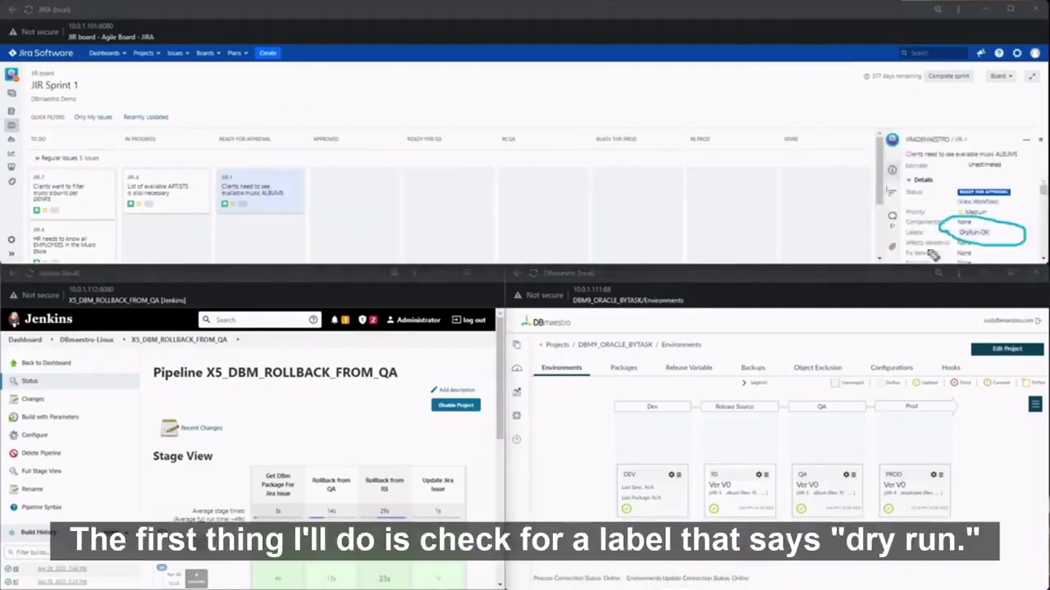
mouse_move(758, 164)
left_mouse_down()
mouse_move(887, 201)
mouse_move(869, 214)
left_mouse_up()
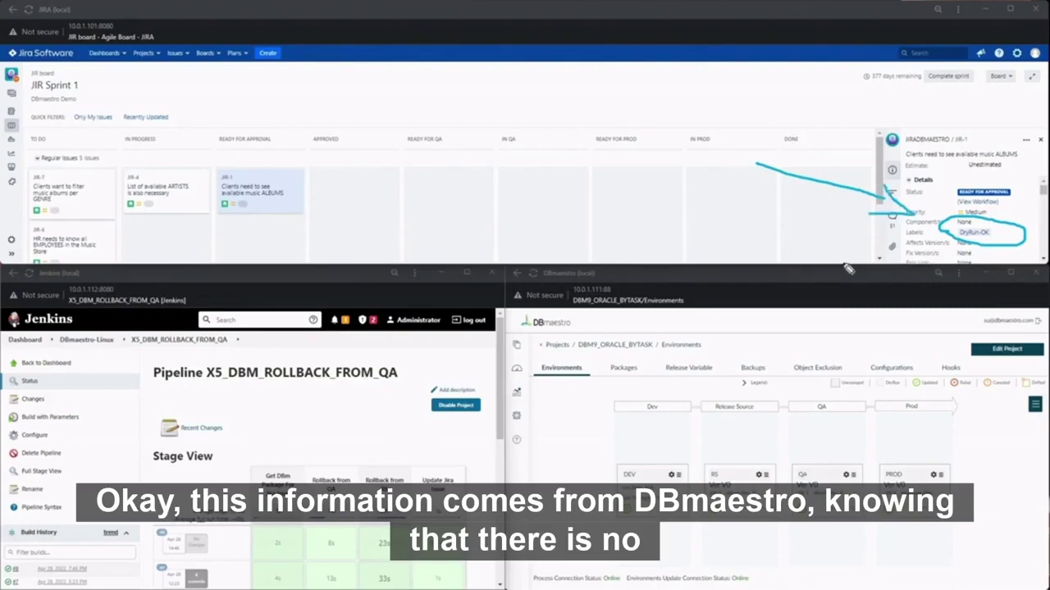
key("Escape")
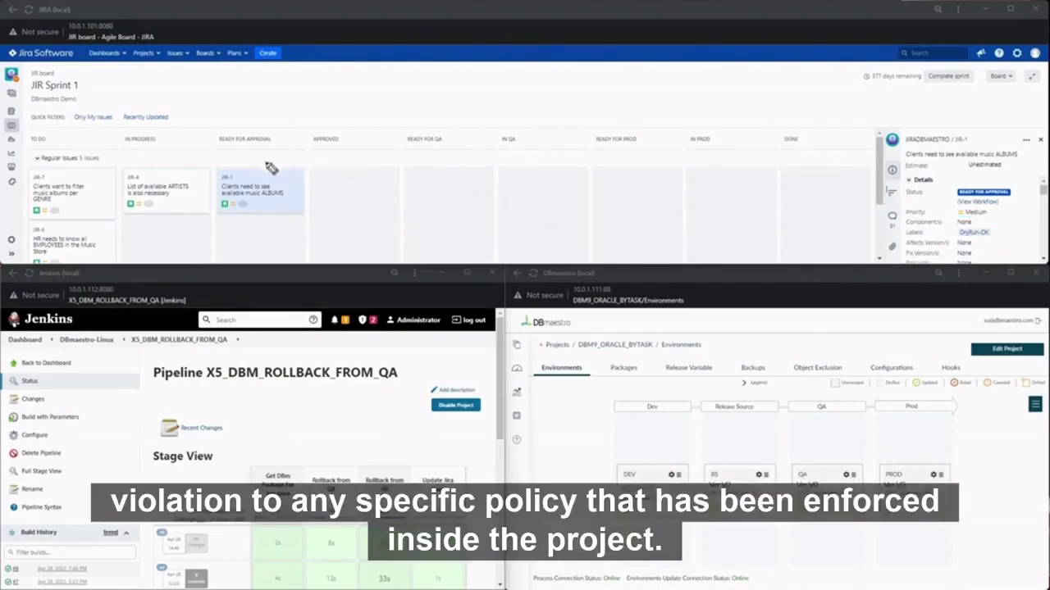
mouse_move(270, 168)
left_mouse_down()
mouse_move(347, 159)
mouse_move(335, 211)
mouse_move(315, 196)
mouse_move(357, 196)
left_mouse_up()
key("Escape")
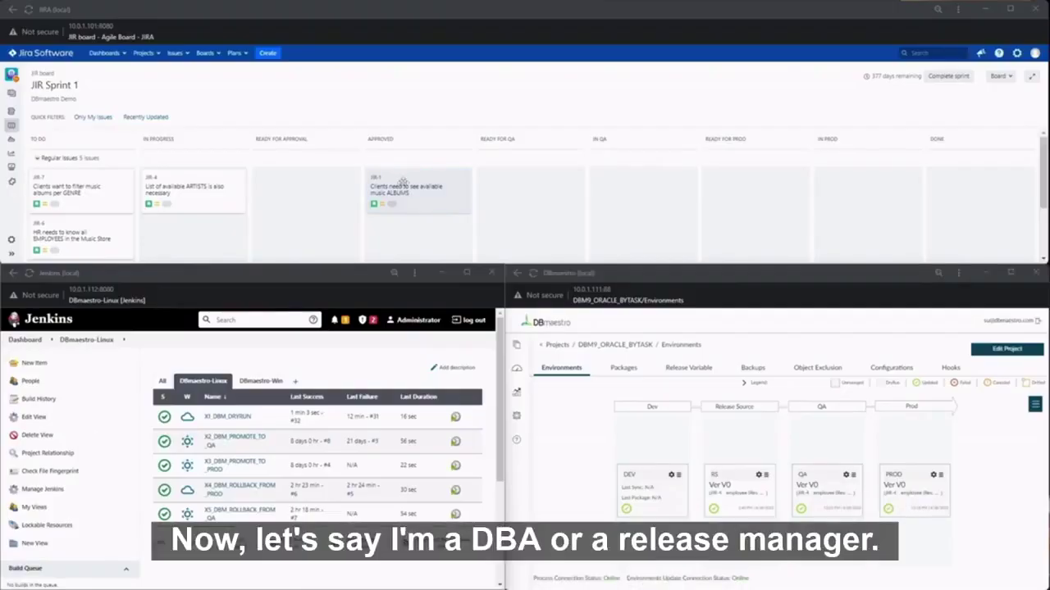
Step: Move the JIR-1 ticket from Approved to Ready for QA
mouse_move(445, 164)
left_mouse_down()
mouse_move(487, 235)
mouse_move(429, 136)
mouse_move(443, 115)
mouse_move(531, 120)
left_mouse_up()
key("Escape")
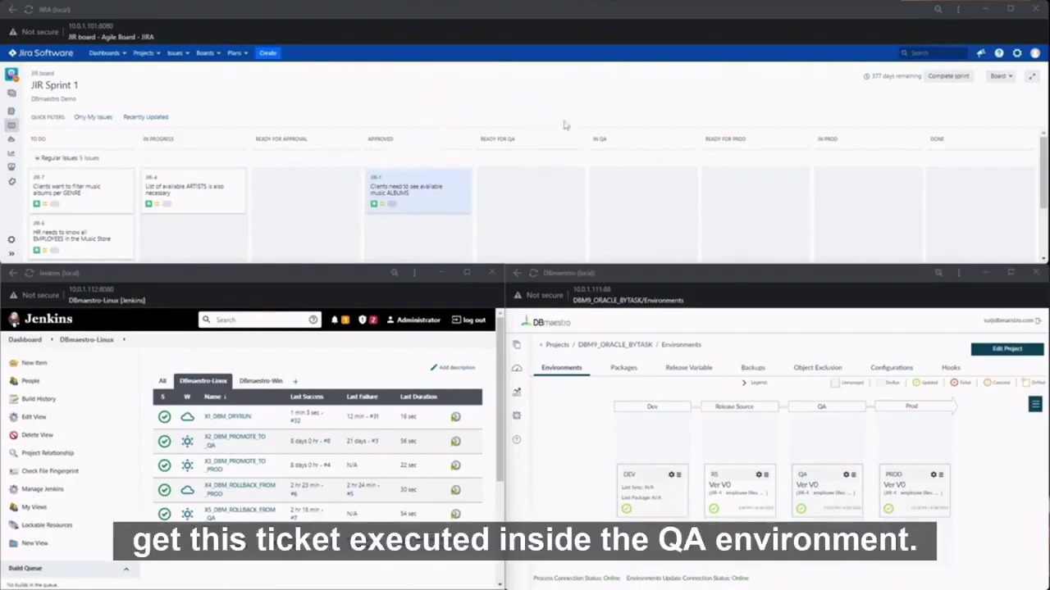
left_click_drag(433, 180, 537, 187)
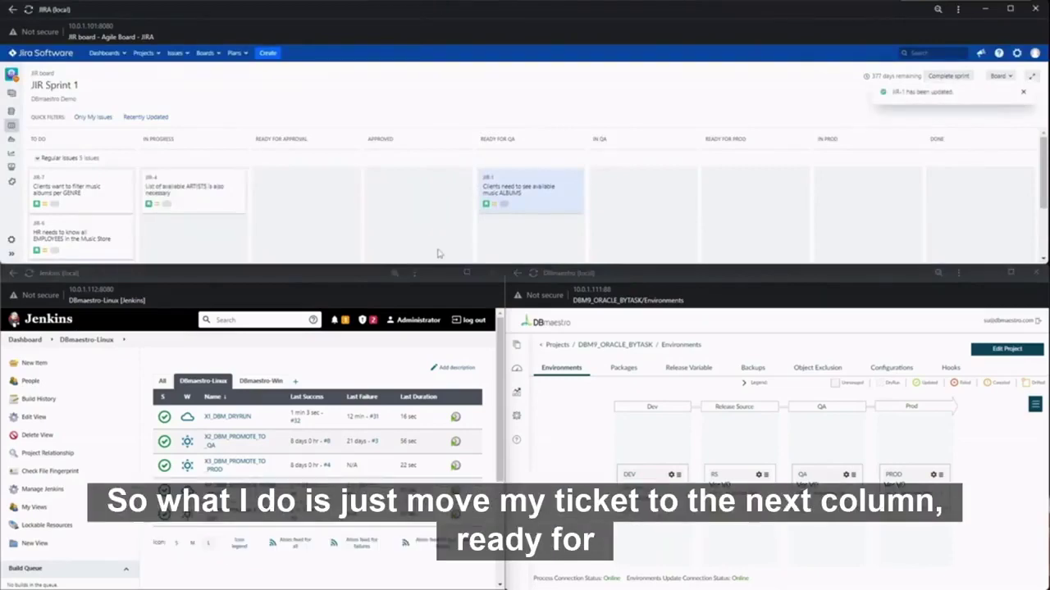
Step: Check the Jenkins Build Queue and Build Executor Status for the X2_DBM_PROMOTE_TO_QA job
left_click_drag(498, 361, 497, 443)
key("ctrl+2")
mouse_move(3, 454)
left_mouse_down()
mouse_move(49, 465)
mouse_move(4, 453)
left_mouse_up()
mouse_move(87, 471)
left_mouse_down()
mouse_move(77, 559)
mouse_move(89, 544)
left_mouse_up()
key("Escape")
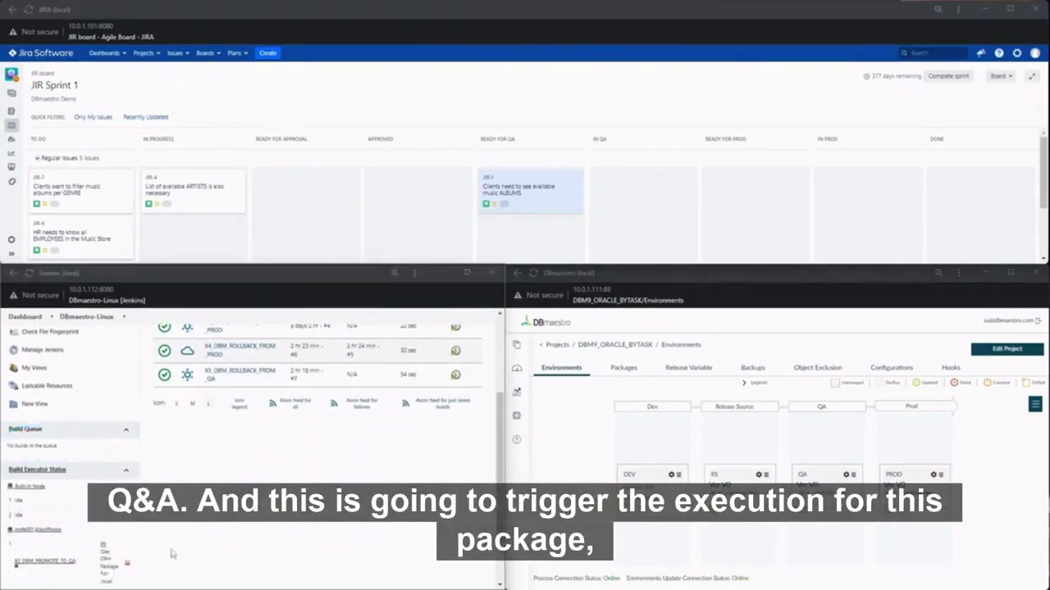
Step: Open the details of the running JIR-1__album deployment in DBmaestro, review its action log and close it
left_click(817, 332)
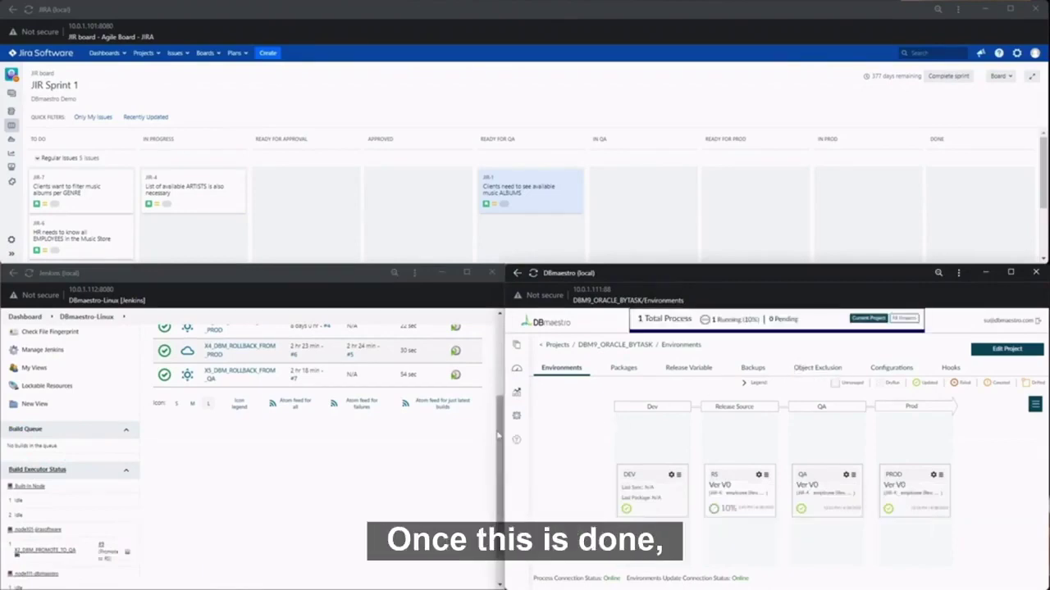
mouse_move(599, 324)
left_mouse_down()
mouse_move(649, 344)
mouse_move(670, 311)
left_mouse_up()
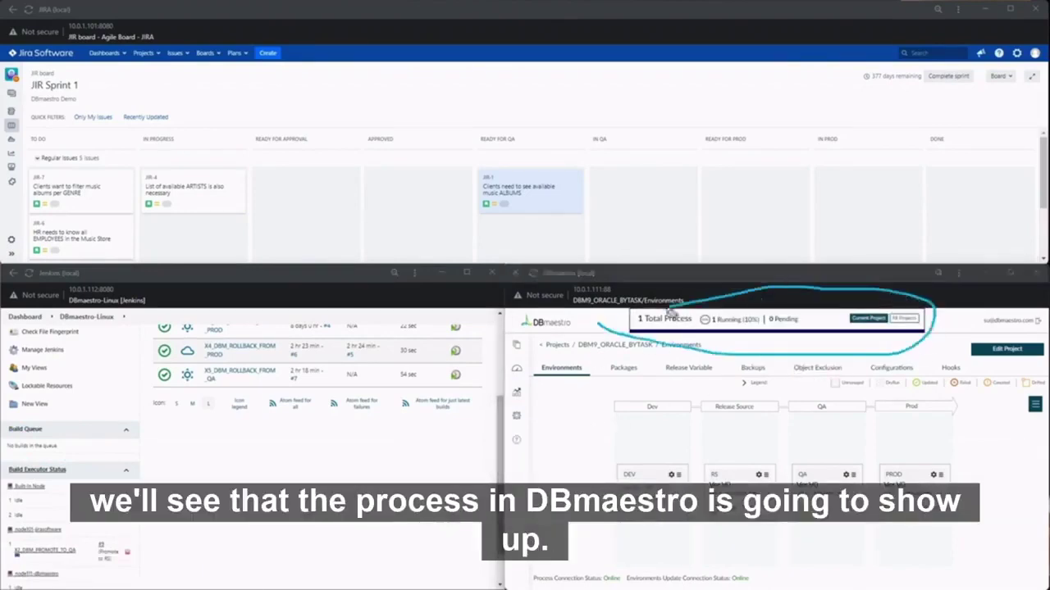
key("Escape")
left_click(802, 330)
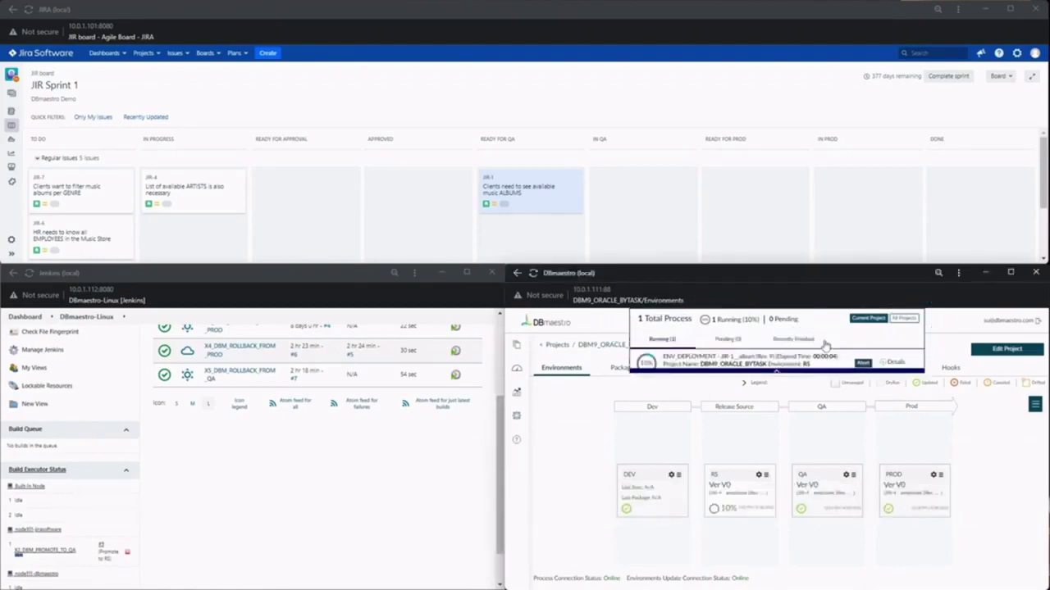
left_click(892, 362)
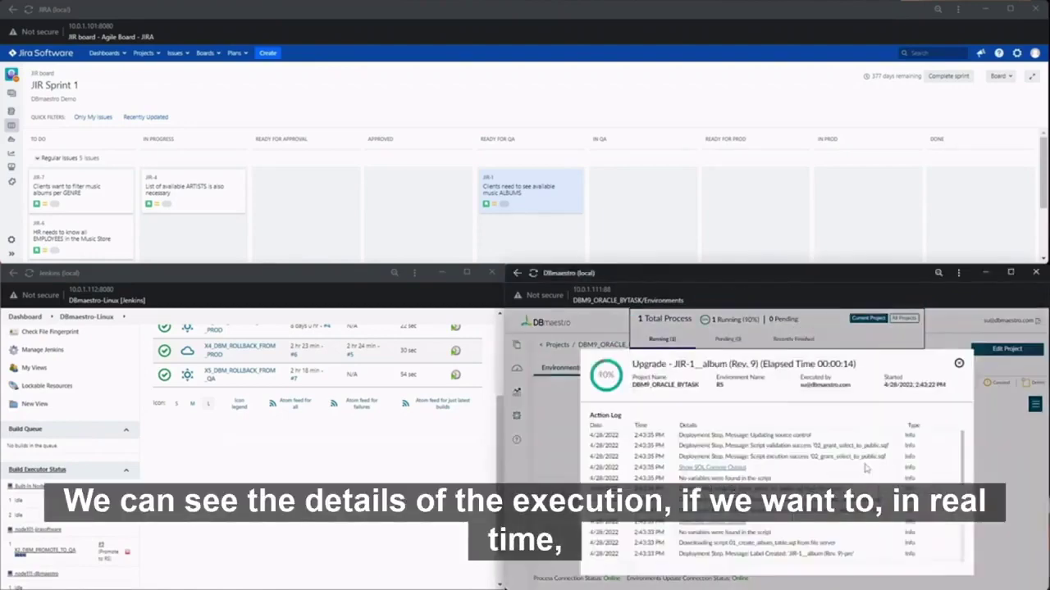
left_click_drag(802, 473, 888, 465)
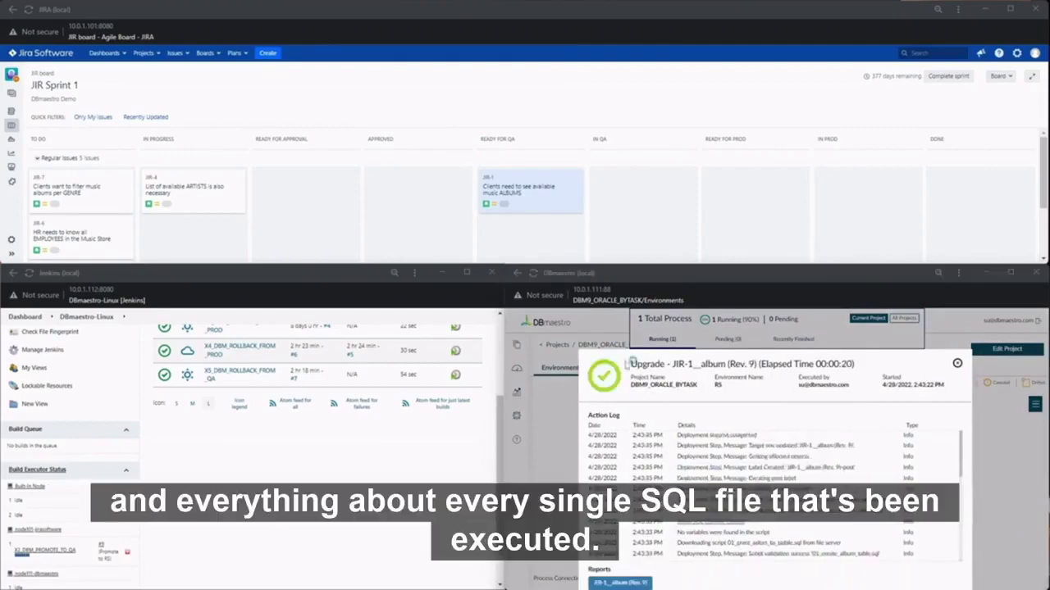
mouse_move(631, 361)
left_mouse_down()
mouse_move(561, 386)
mouse_move(625, 354)
left_mouse_up()
key("Escape")
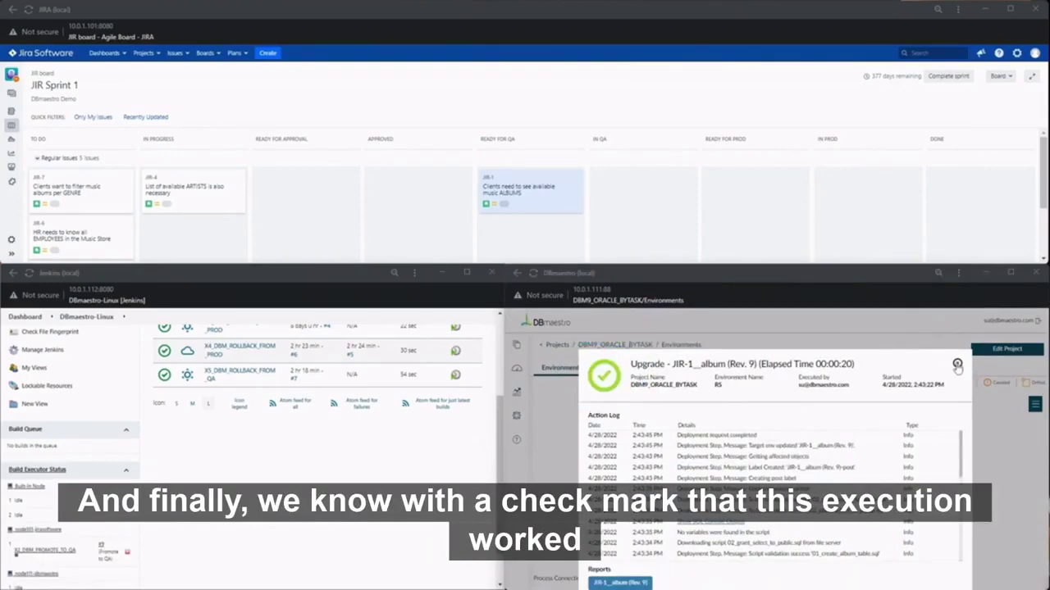
left_click(957, 365)
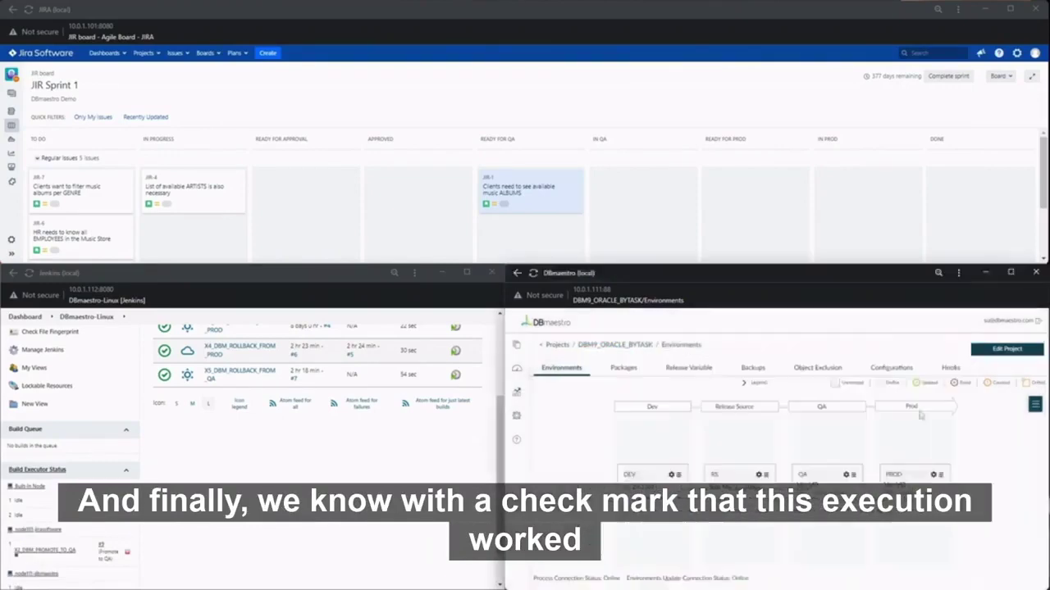
Step: Check the JIR-1__album deployment to QA in DBmaestro and the package version on the Release Source and QA environments
mouse_move(780, 464)
left_mouse_down()
mouse_move(696, 479)
mouse_move(777, 465)
left_mouse_up()
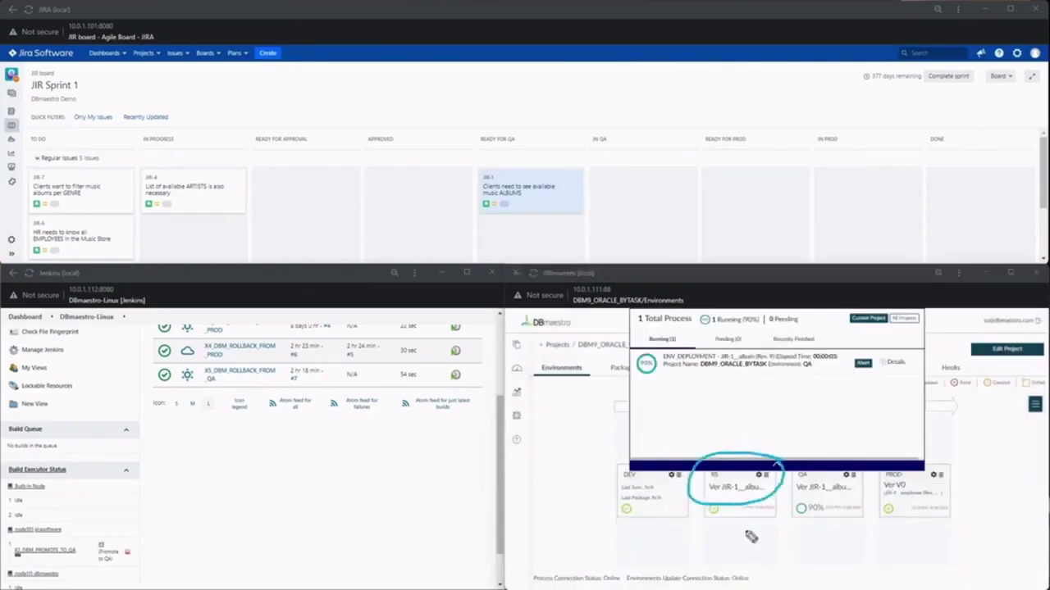
left_click_drag(785, 379, 816, 470)
mouse_move(801, 457)
left_mouse_down()
mouse_move(816, 472)
mouse_move(830, 452)
left_mouse_up()
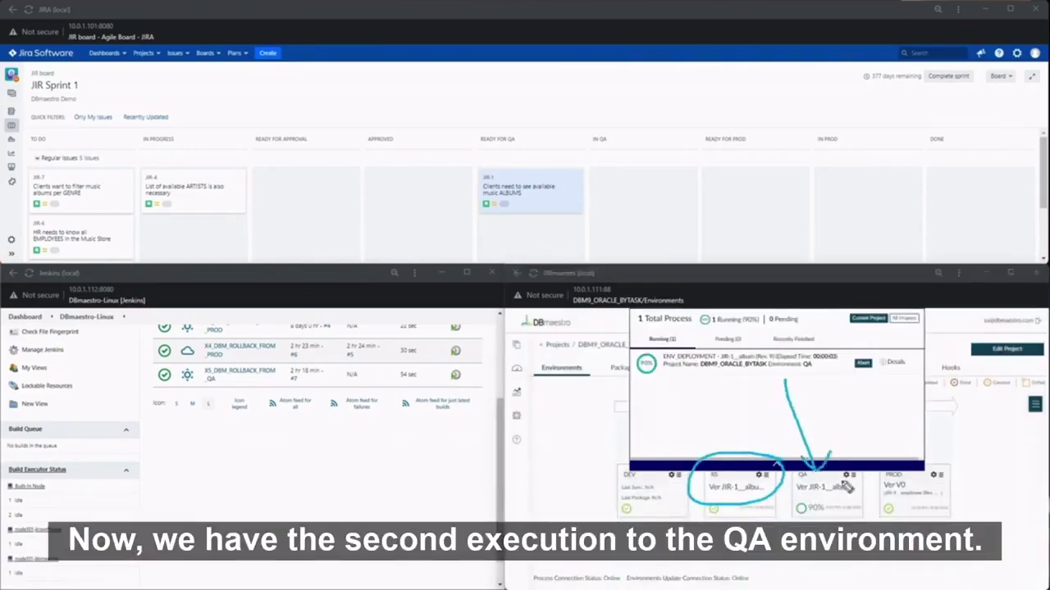
key("Escape")
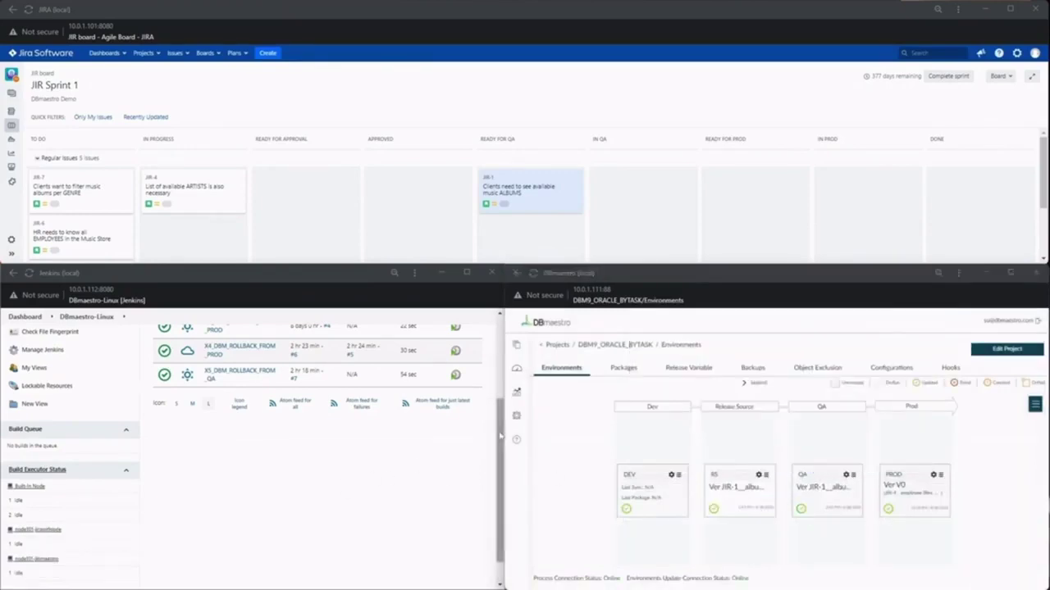
left_click(822, 450)
mouse_move(867, 456)
left_mouse_down()
mouse_move(687, 498)
mouse_move(823, 451)
left_mouse_up()
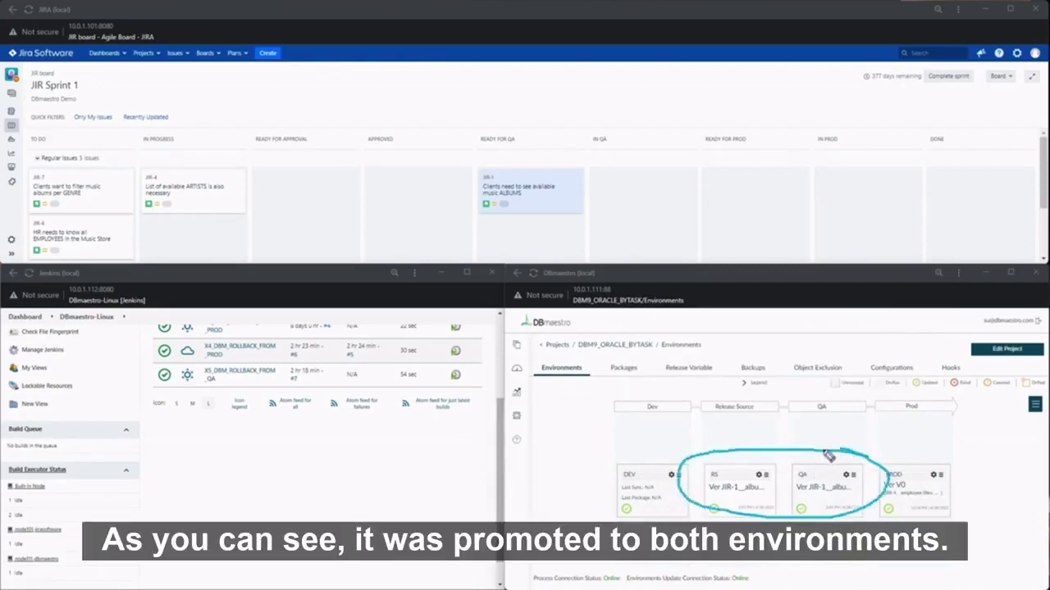
key("Escape")
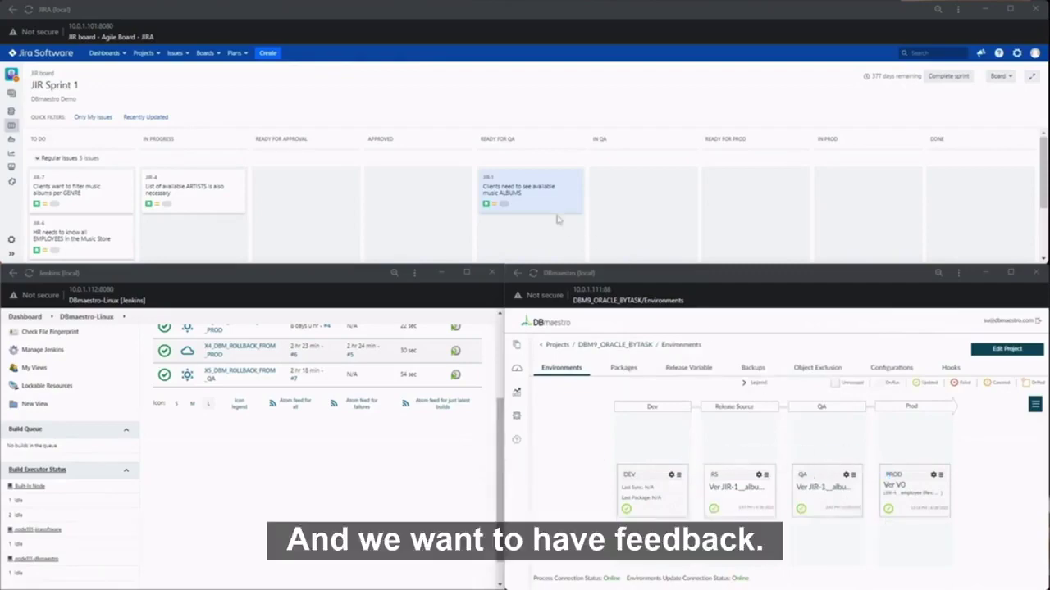
Step: Reload the Jira board, check the JIR-1 ticket's column and locate the matching rollback job in Jenkins
left_click(28, 9)
key("ctrl+2")
mouse_move(577, 121)
left_mouse_down()
mouse_move(578, 213)
mouse_move(572, 118)
left_mouse_up()
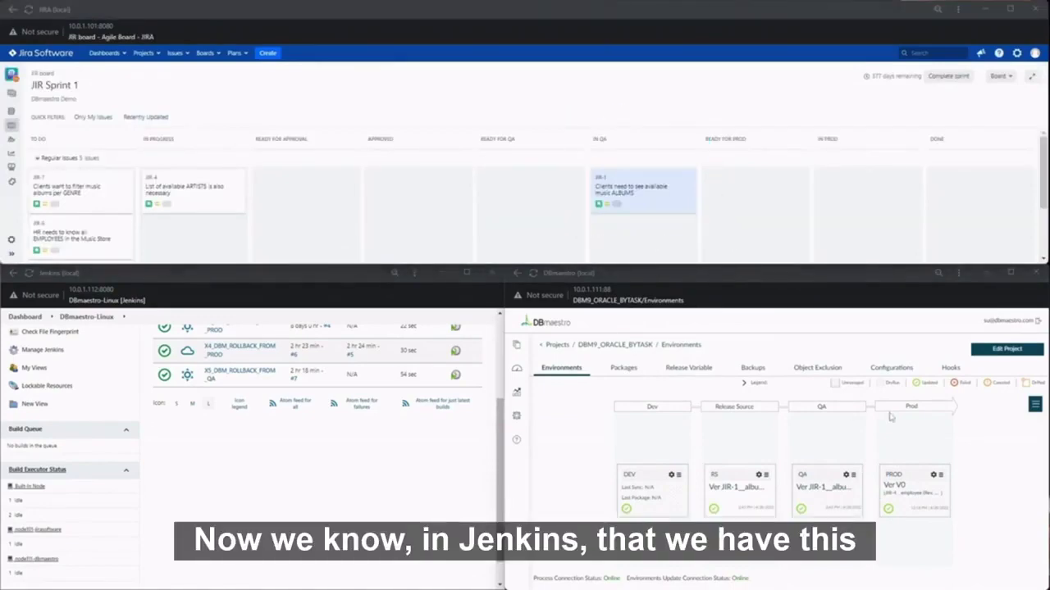
left_click(643, 184)
mouse_move(956, 227)
left_mouse_down()
mouse_move(999, 221)
mouse_move(952, 215)
left_mouse_up()
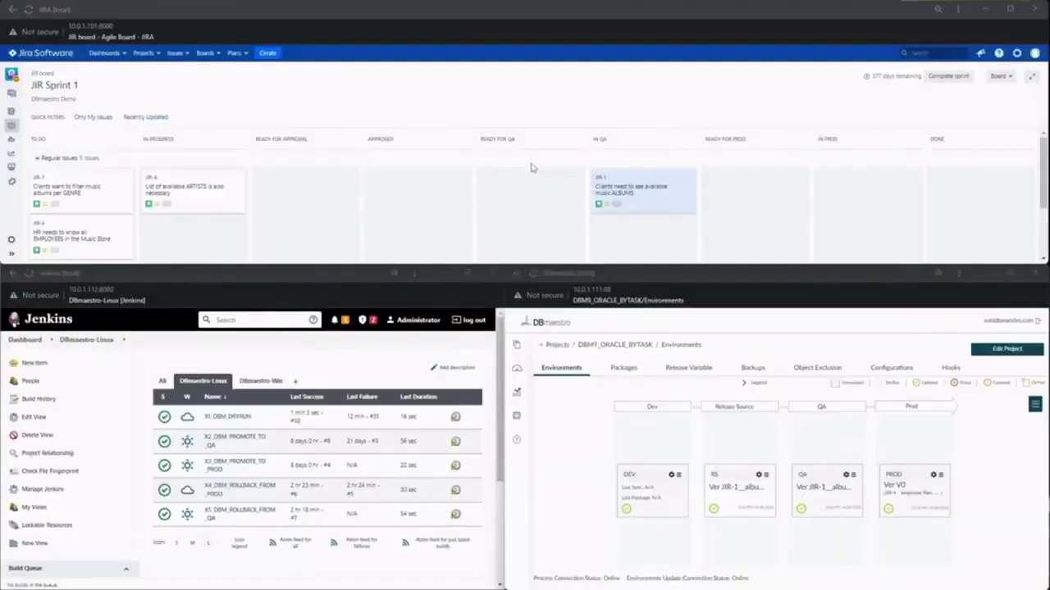
mouse_move(593, 160)
left_mouse_down()
mouse_move(670, 232)
mouse_move(627, 149)
mouse_move(584, 162)
left_mouse_up()
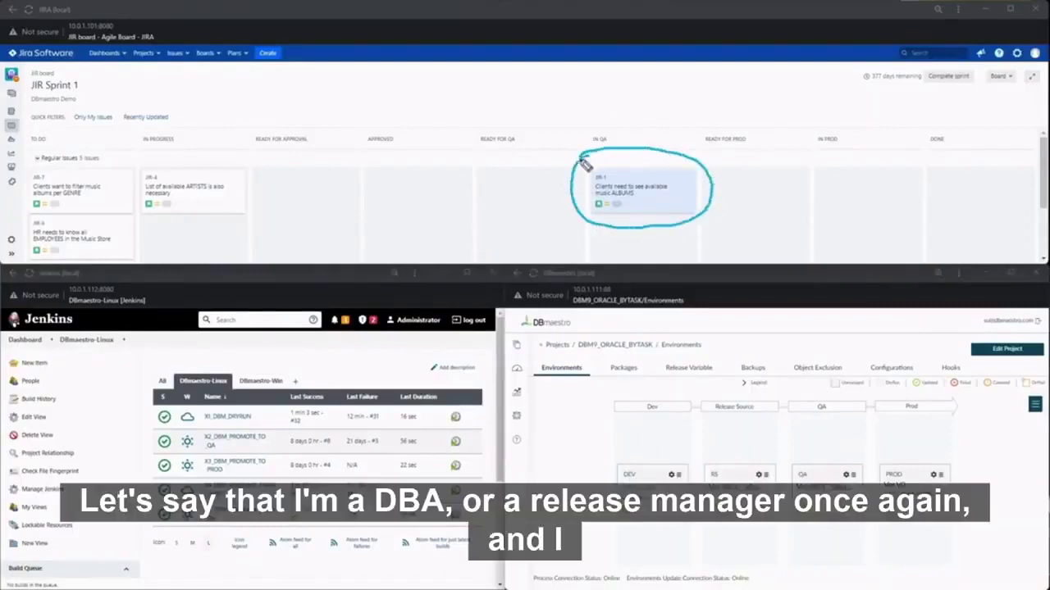
mouse_move(586, 207)
left_mouse_down()
mouse_move(246, 499)
mouse_move(279, 505)
left_mouse_up()
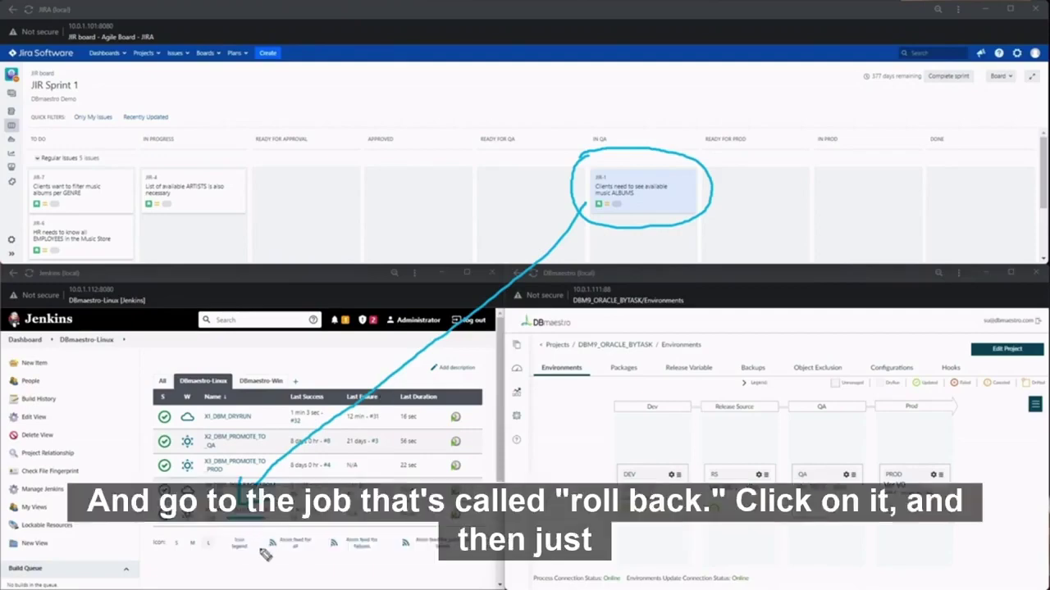
key("Escape")
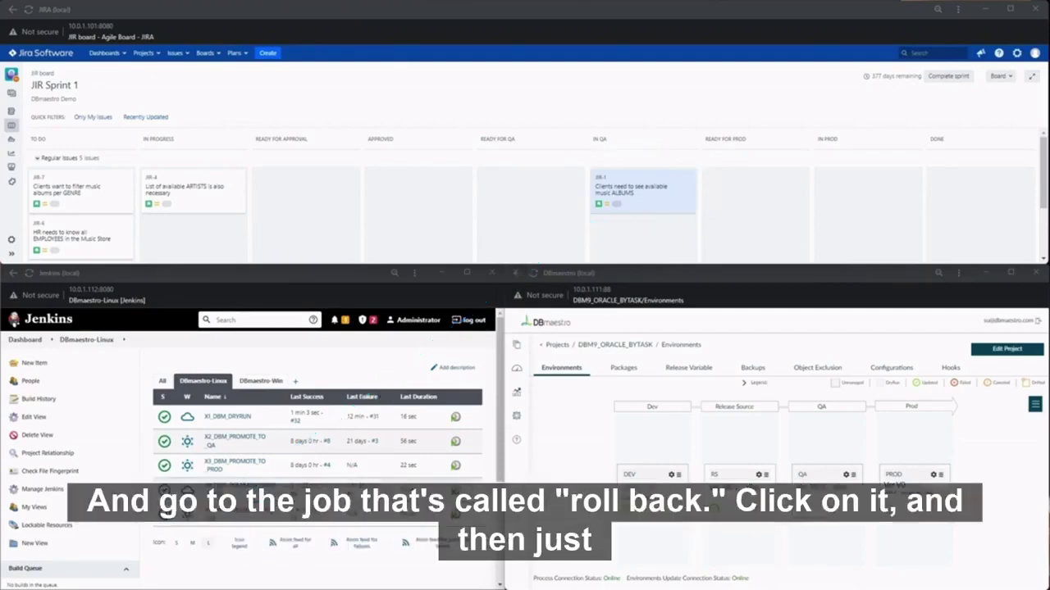
Step: Build the X5_DBM_ROLLBACK_FROM_QA pipeline in Jenkins with the JIR-1 ticket's key as JIRA_ISSUE_KEY
left_click(264, 516)
left_click(238, 490)
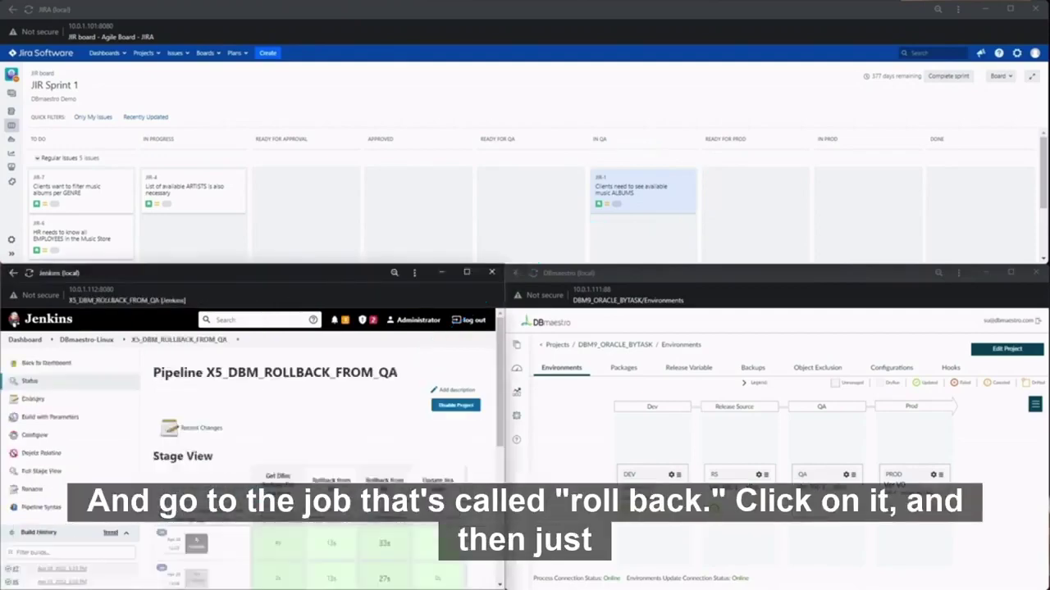
left_click(70, 422)
left_click(198, 419)
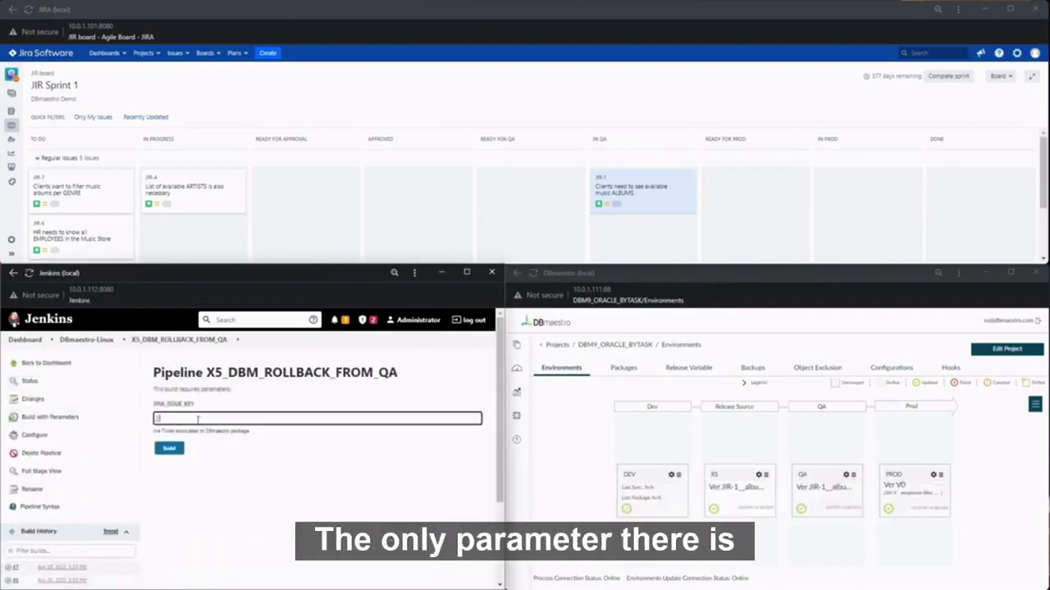
left_click(168, 448)
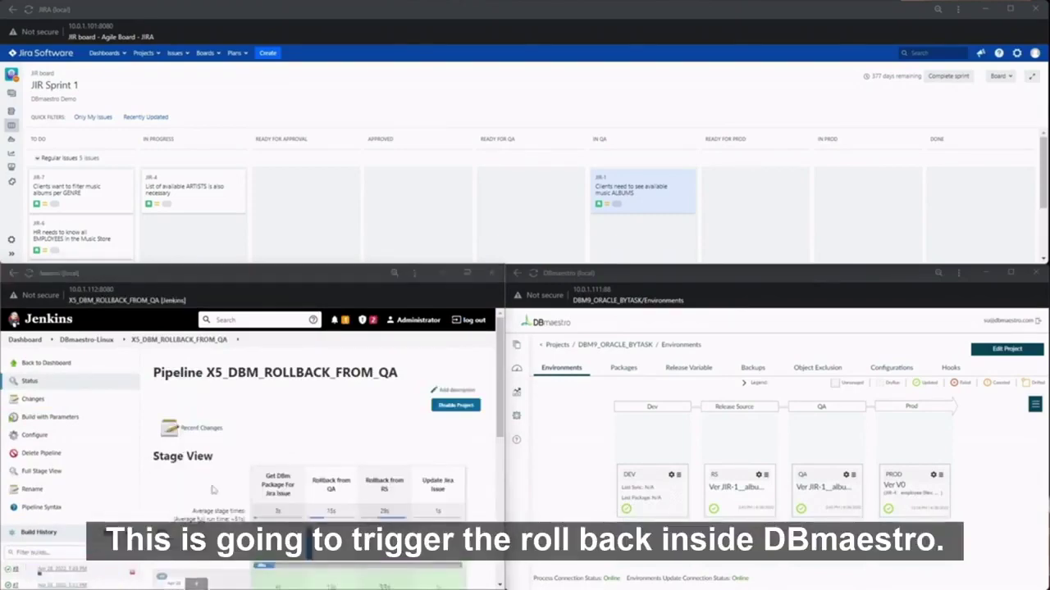
Step: Open the details of the running JIR-1__album rollback in DBmaestro, review its action log and close it
mouse_move(605, 392)
left_mouse_down()
mouse_move(820, 416)
mouse_move(729, 318)
mouse_move(615, 373)
left_mouse_up()
left_click(742, 440)
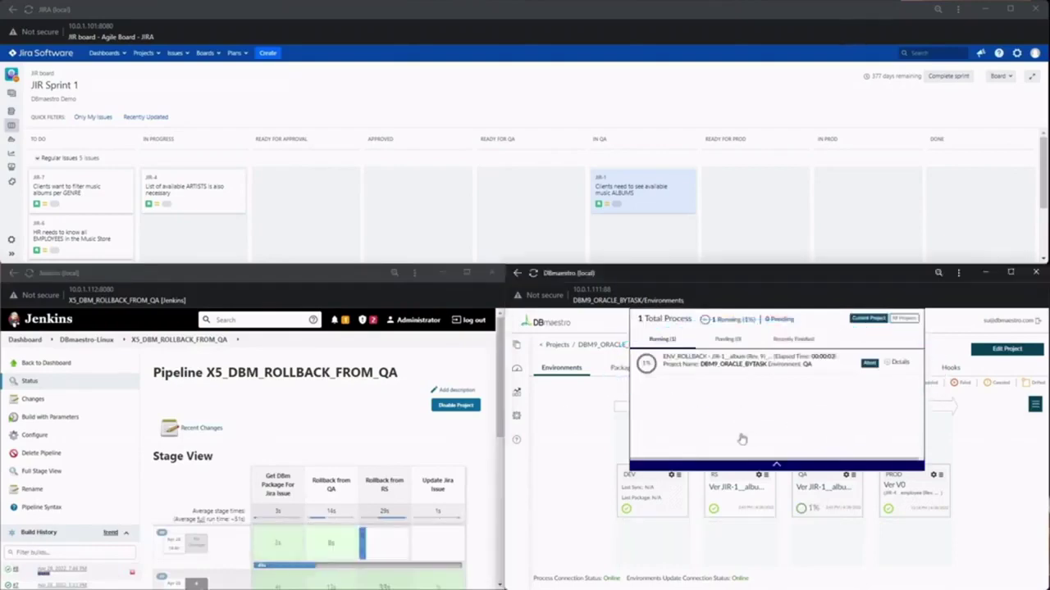
left_click(884, 366)
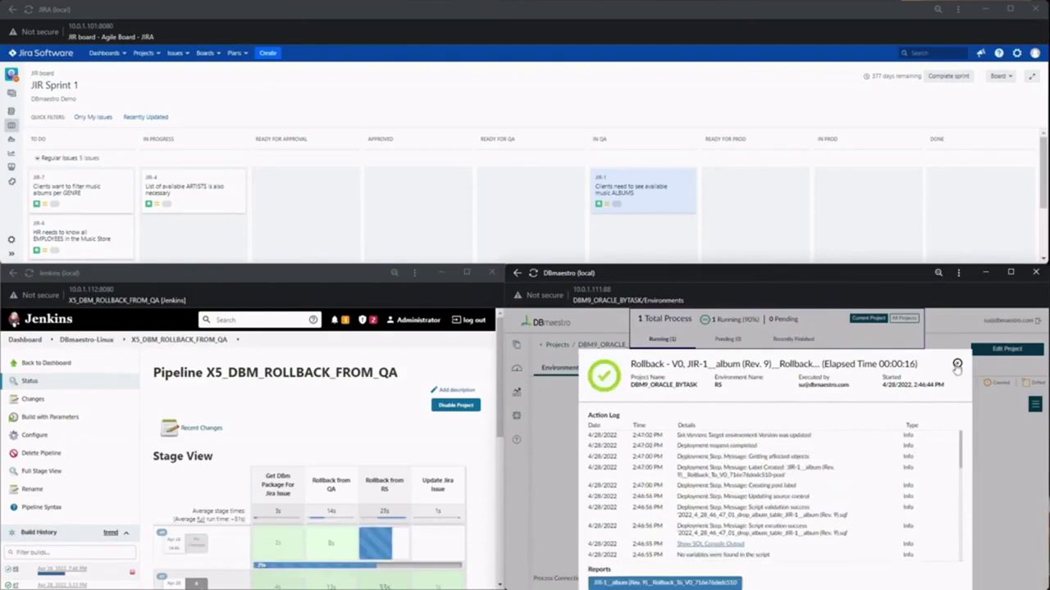
left_click(957, 366)
Step: Check the JIR-1 ticket's column in Jira and the package version on the Release Source and QA environments after the rollback
left_click(443, 110)
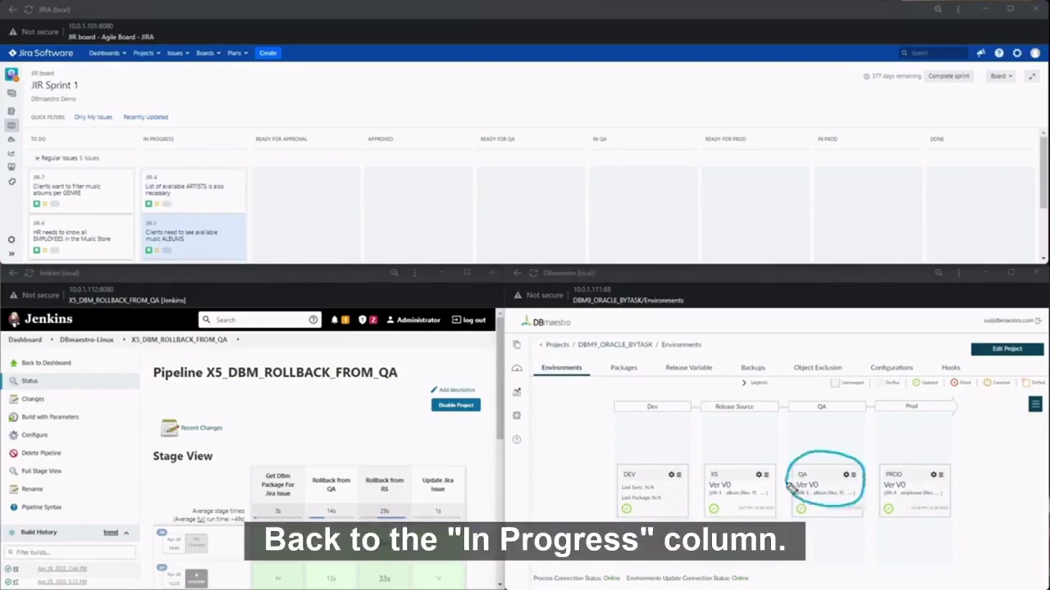
key("Escape")
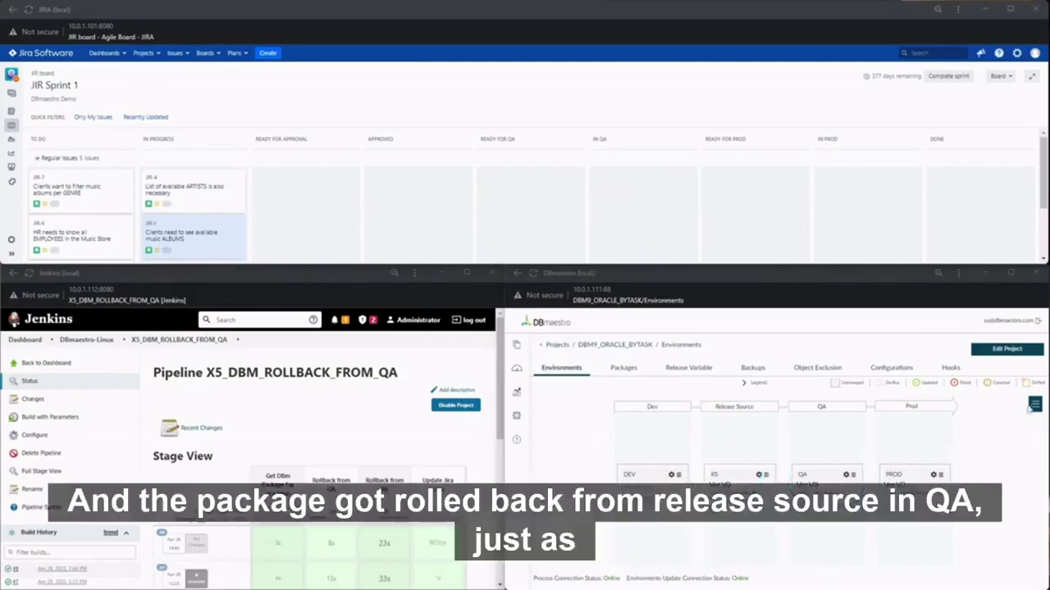
left_click(1035, 404)
left_click_drag(943, 481, 1017, 465)
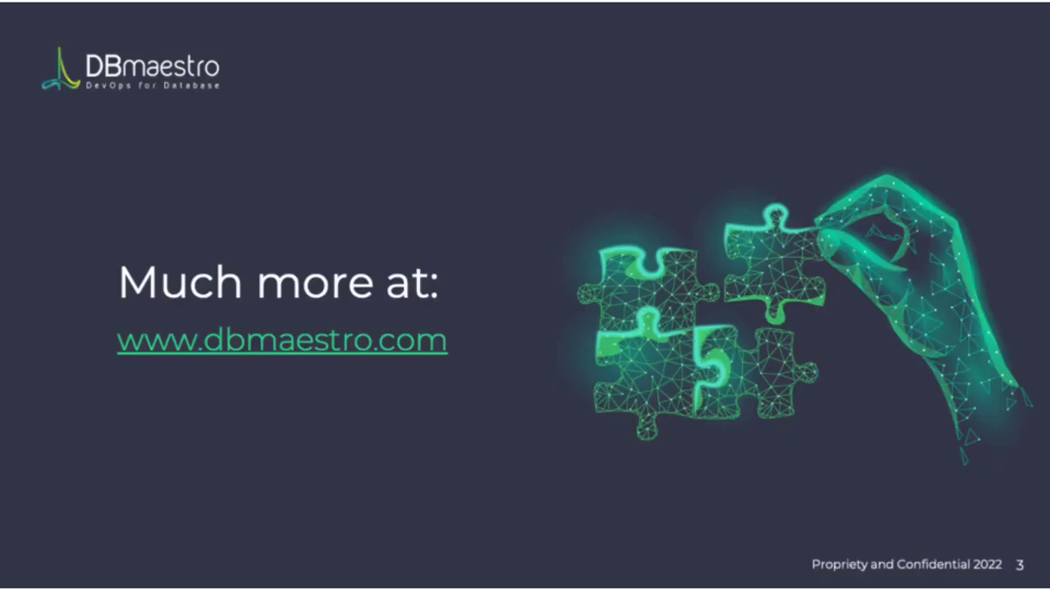